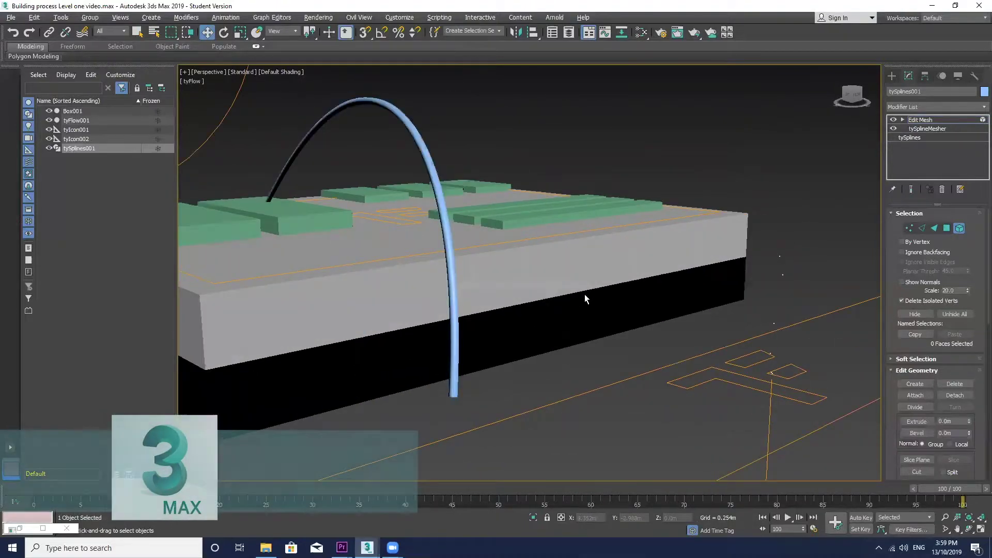
Select the arched spline mesh as an element and move it along the Y axis to about Y -10.9 m.
scroll(609, 294, "down", 4)
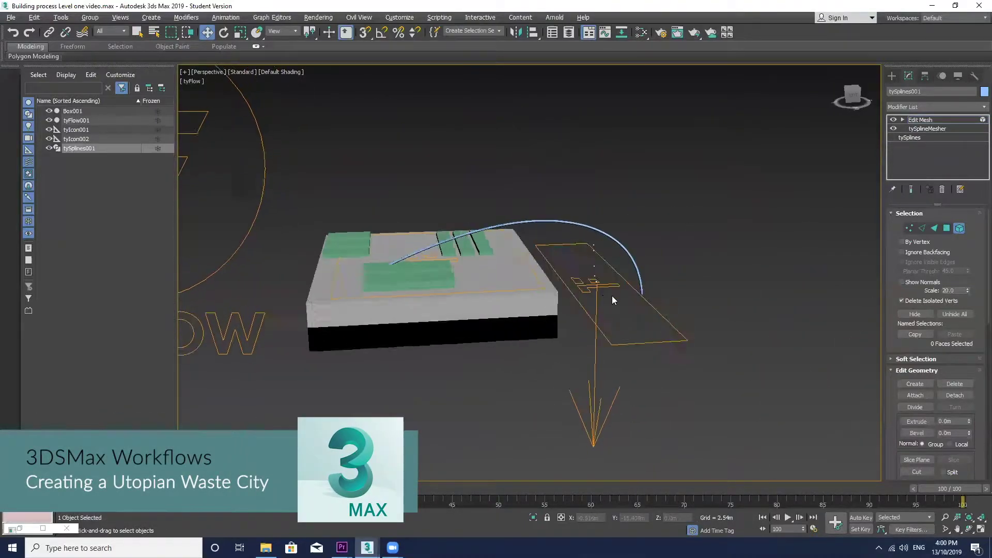
scroll(567, 284, "up", 5)
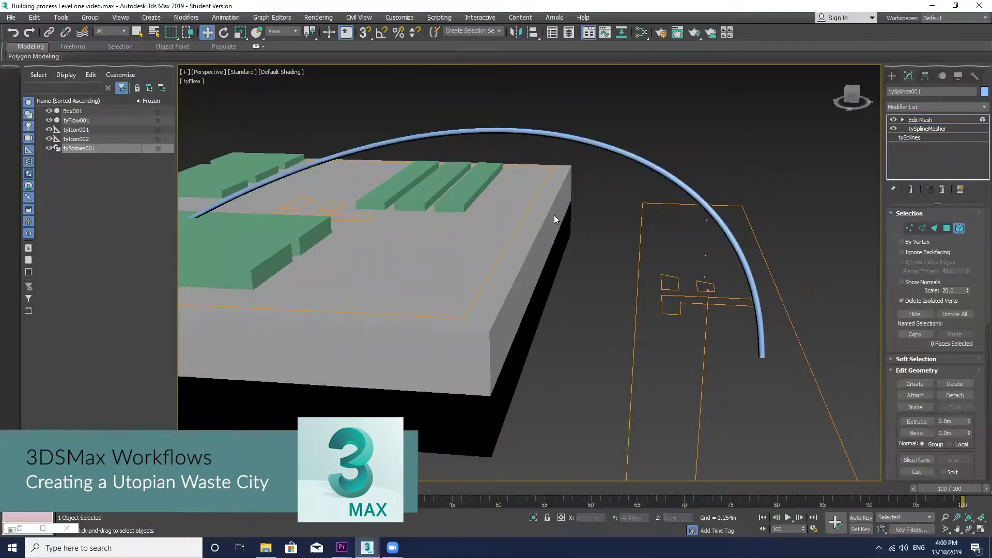
left_click(567, 136)
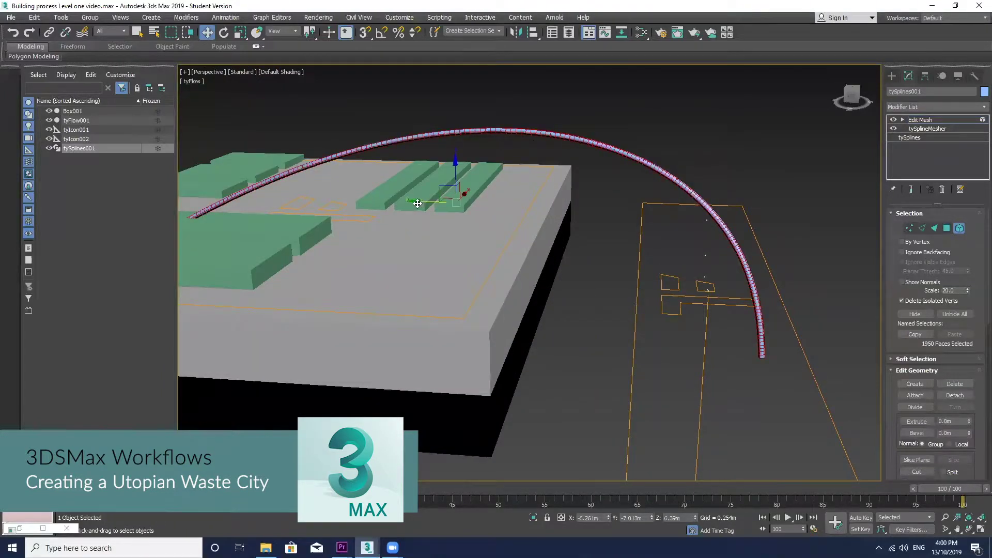
left_click_drag(417, 204, 534, 228)
mouse_move(535, 227)
middle_mouse_down("alt")
mouse_move(531, 243)
mouse_move(500, 231)
mouse_move(520, 239)
middle_mouse_up("alt")
scroll(520, 239, "down", 5)
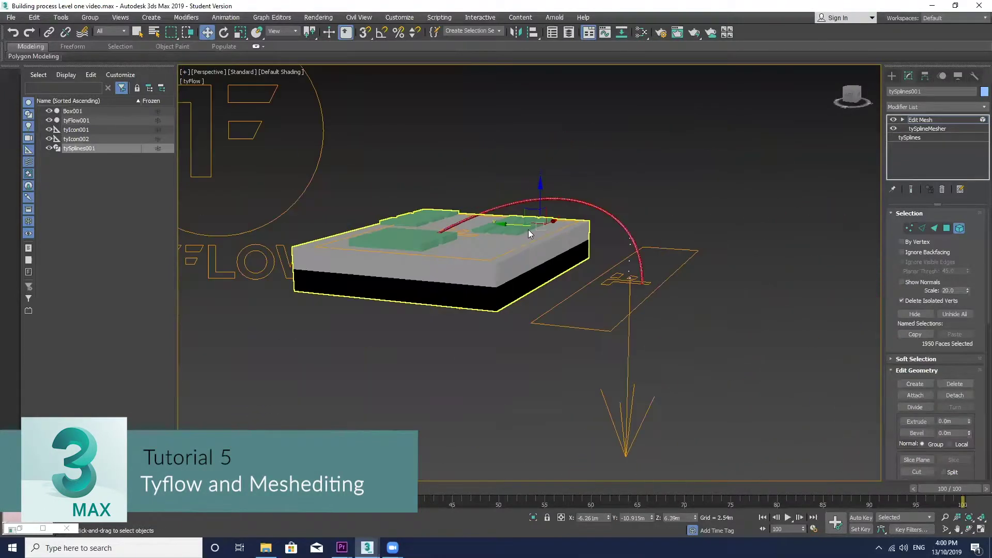
mouse_move(541, 197)
left_mouse_down()
mouse_move(542, 160)
mouse_move(547, 201)
left_mouse_up()
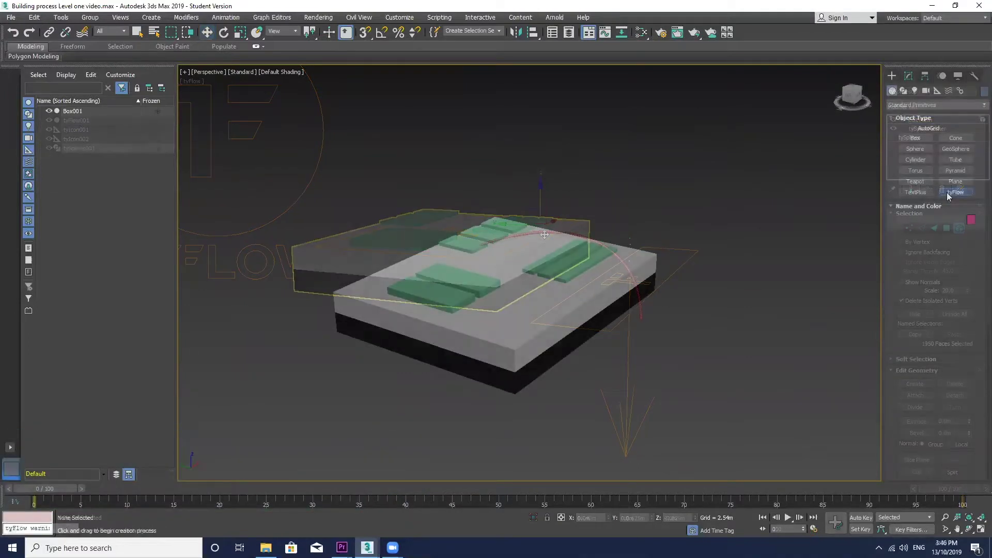
Create a tyFlow object in the viewport and move its icon away from the box, beyond the box's far corner.
left_click(953, 193)
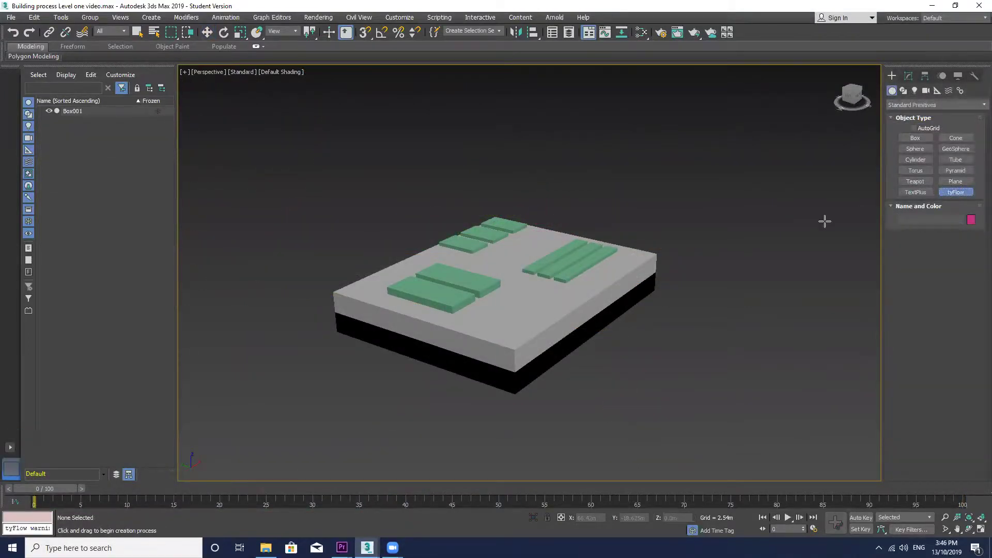
left_click_drag(516, 345, 520, 288)
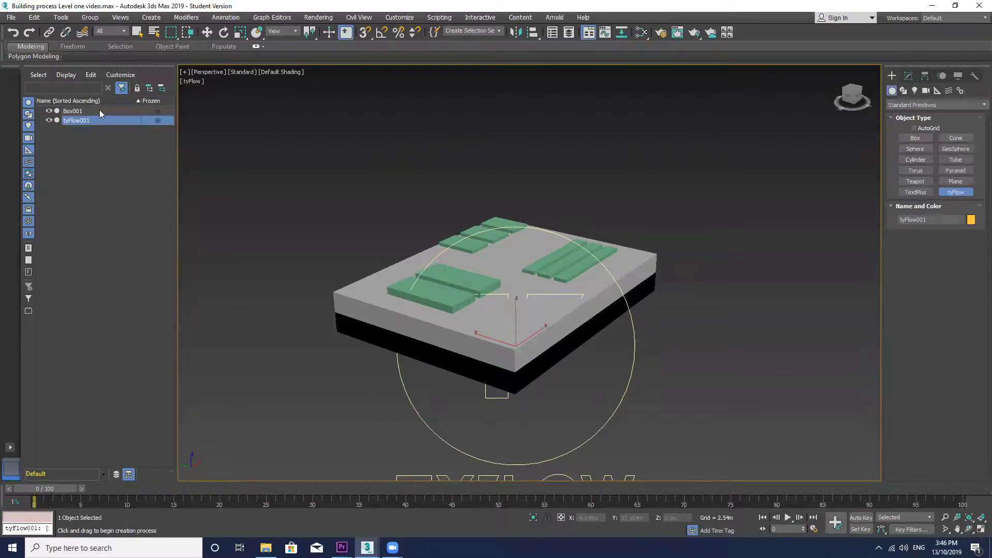
left_click(207, 32)
left_click_drag(503, 399, 253, 146)
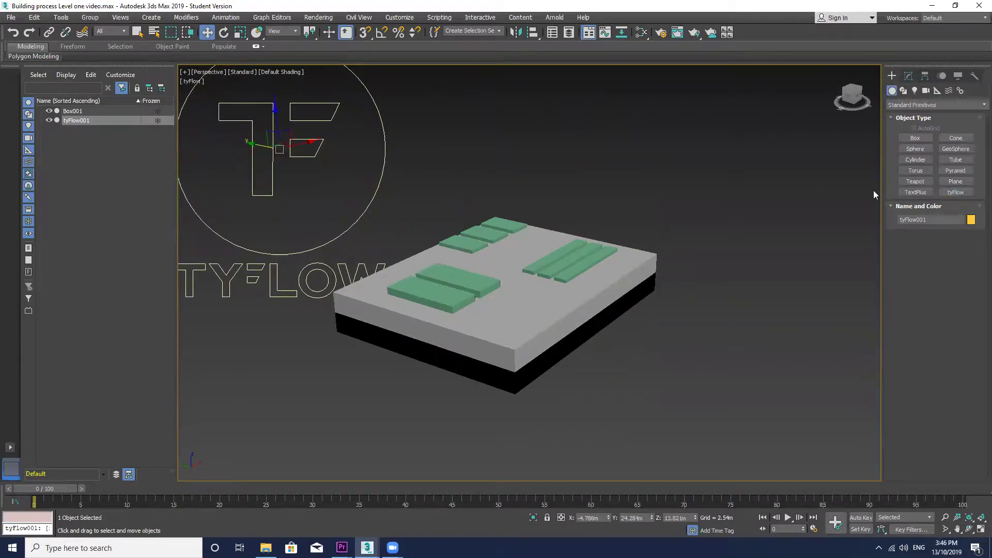
Open the tyFlow editor, narrow its window and place it so the model stays partly visible.
left_click(908, 76)
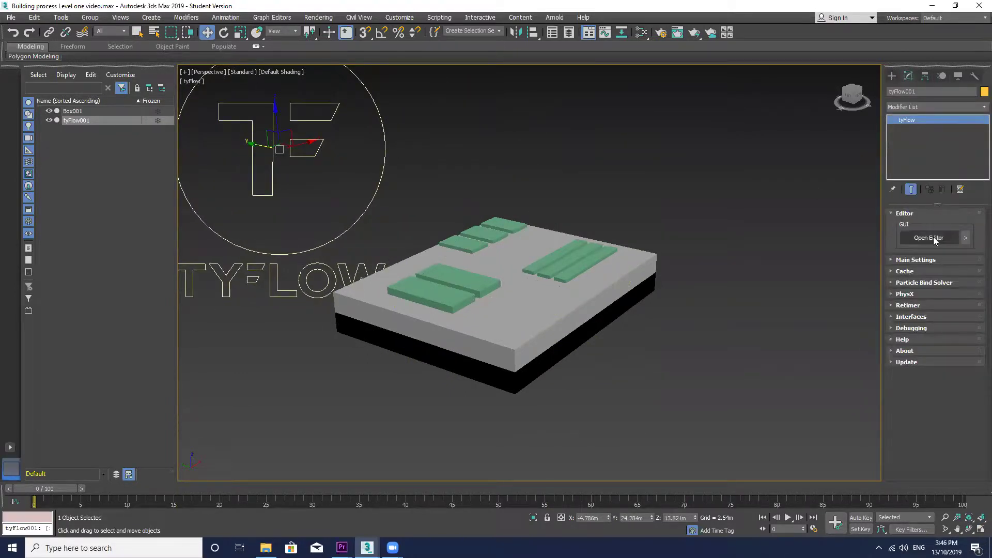
left_click(934, 238)
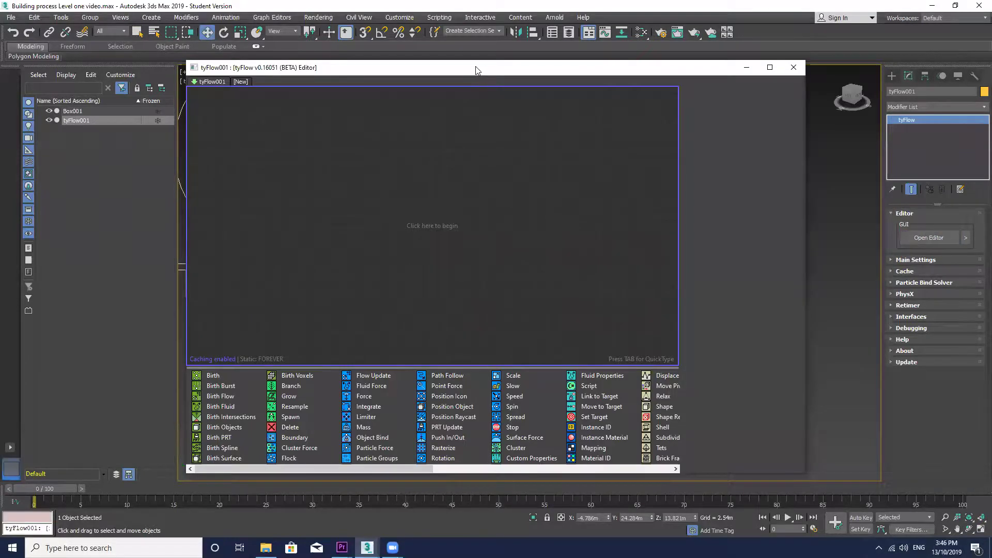
left_click_drag(482, 66, 443, 70)
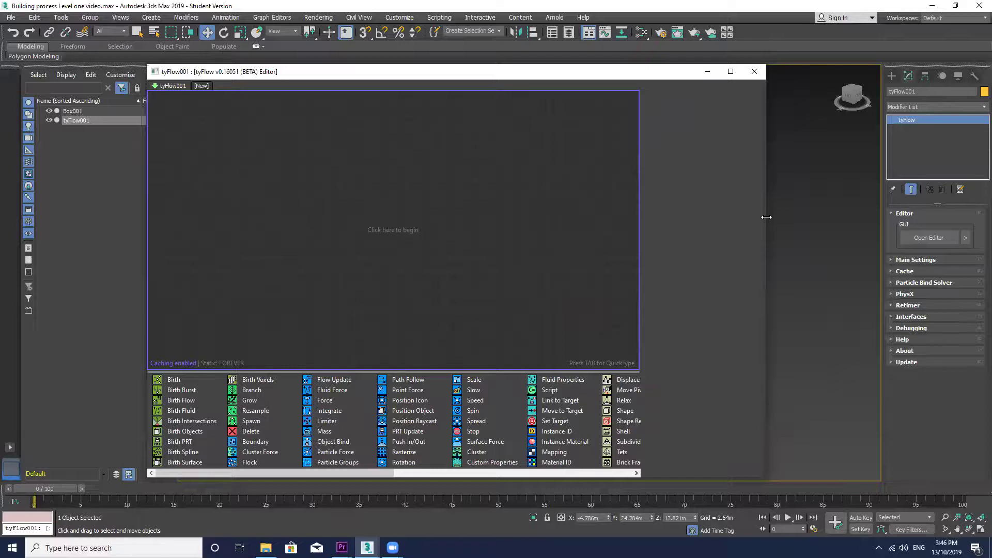
left_click_drag(767, 217, 498, 212)
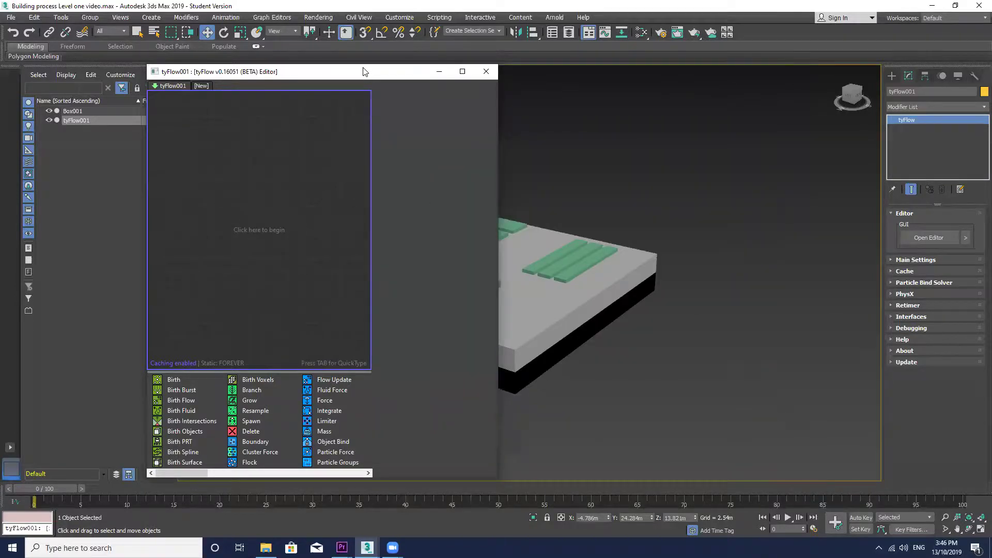
left_click_drag(363, 71, 309, 40)
Create an event with a Birth operator and add a Position Icon operator directly below it.
left_click_drag(122, 350, 125, 347)
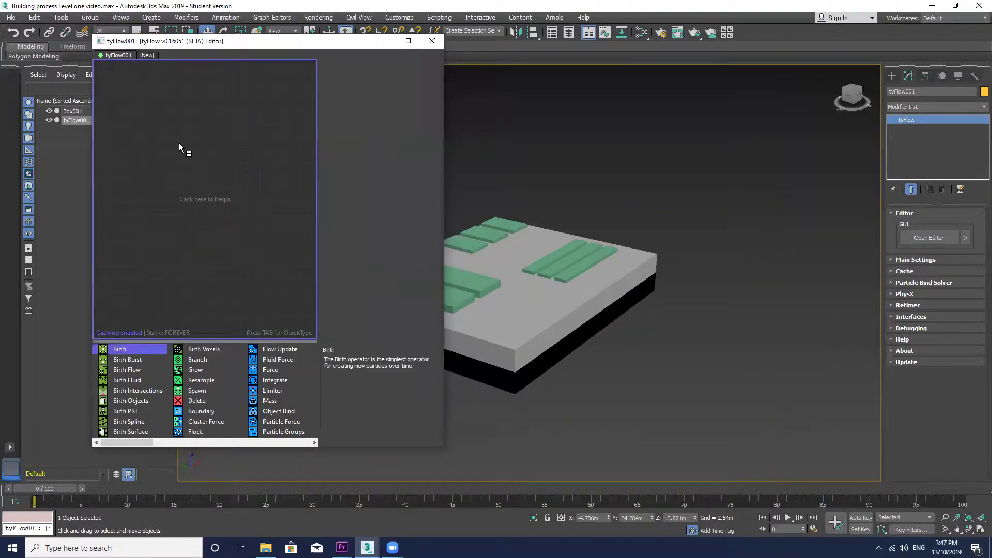
mouse_move(179, 143)
left_mouse_down()
mouse_move(183, 134)
mouse_move(165, 133)
left_mouse_up()
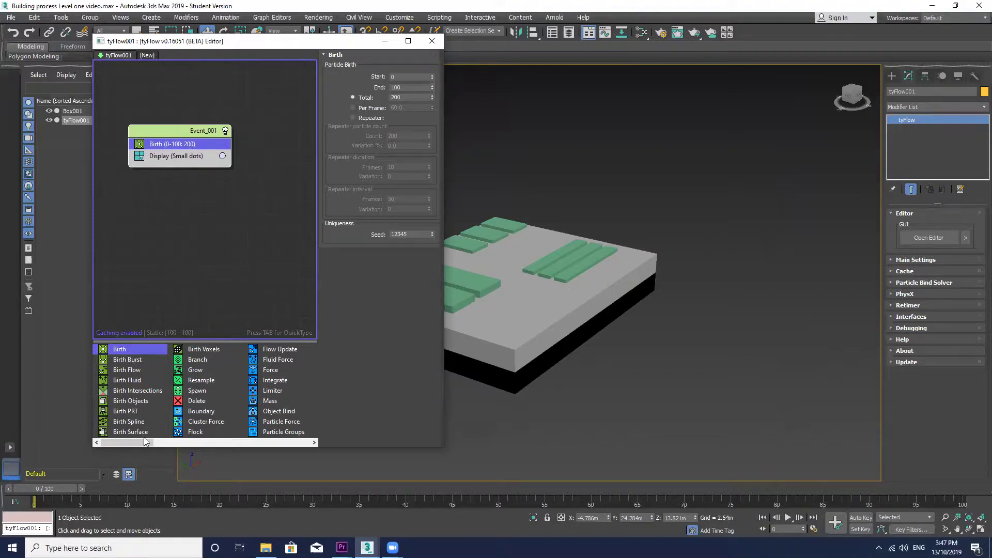
left_click_drag(146, 443, 154, 443)
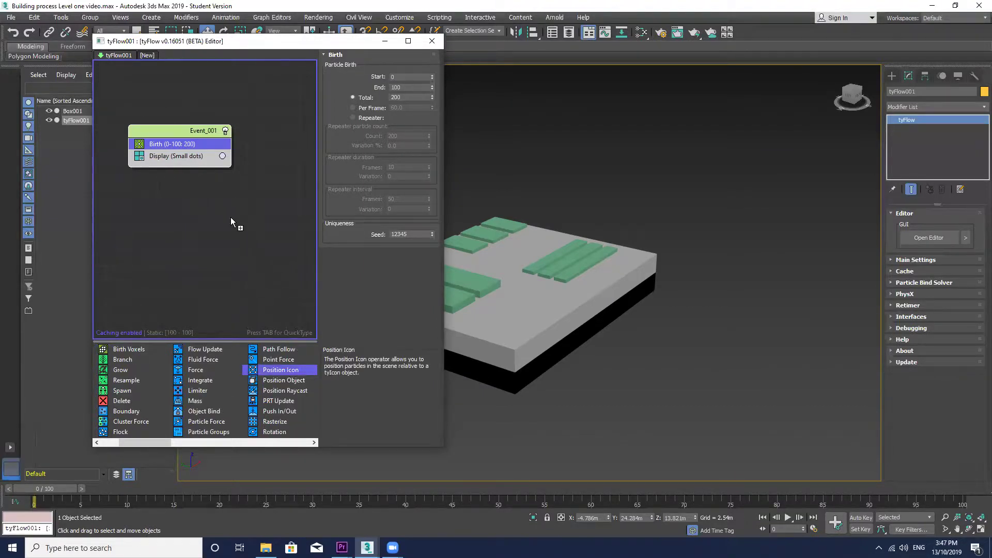
left_click_drag(193, 169, 186, 153)
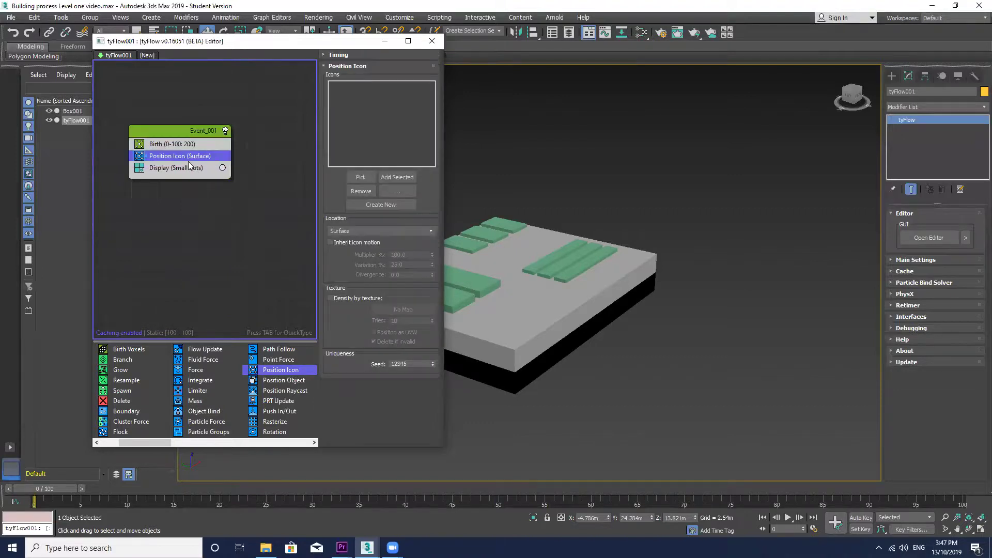
Draw a rectangular tyIcon helper on the top surface of the box.
left_click(361, 177)
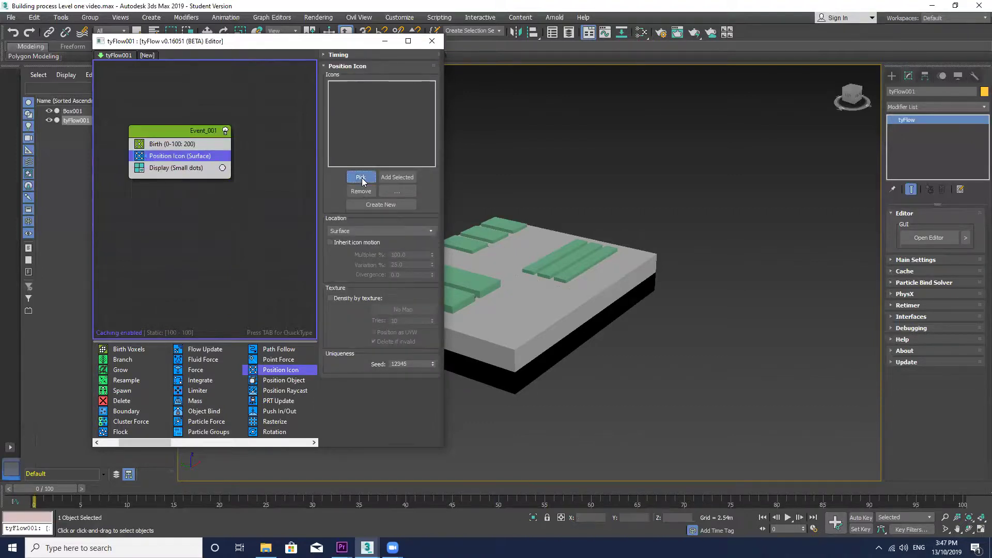
left_click(892, 76)
left_click(937, 91)
left_click(938, 105)
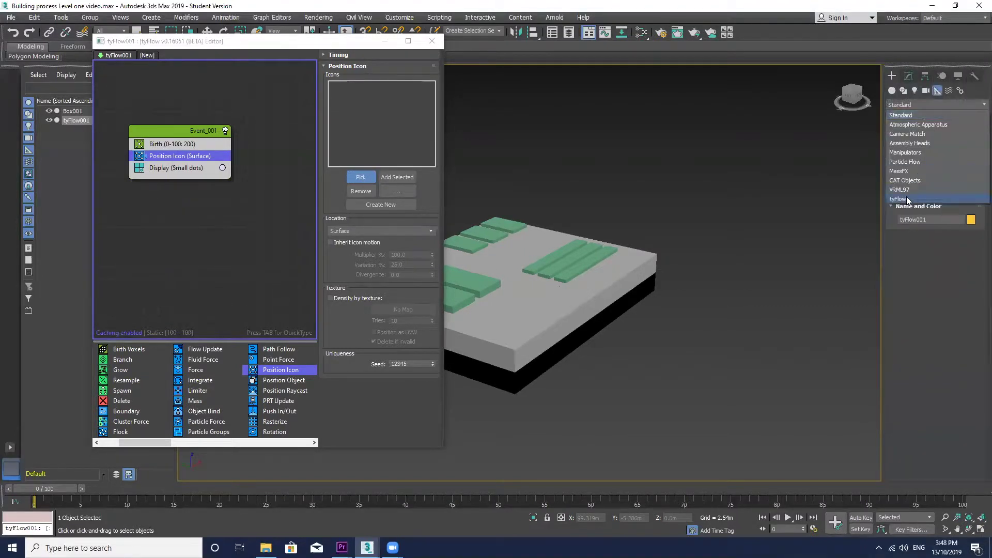
left_click(925, 199)
left_click(924, 138)
middle_click_drag(503, 300, 629, 289)
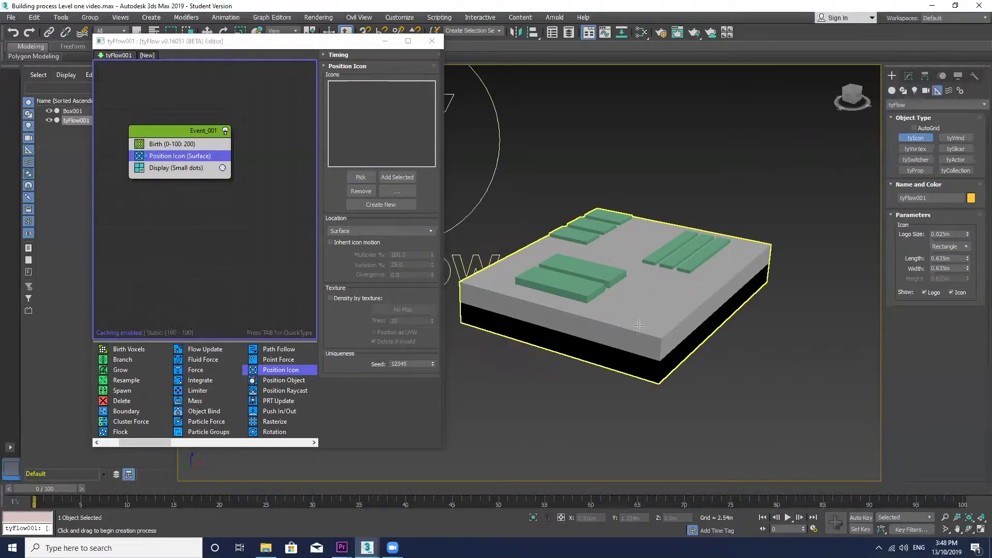
left_click_drag(651, 315, 645, 278)
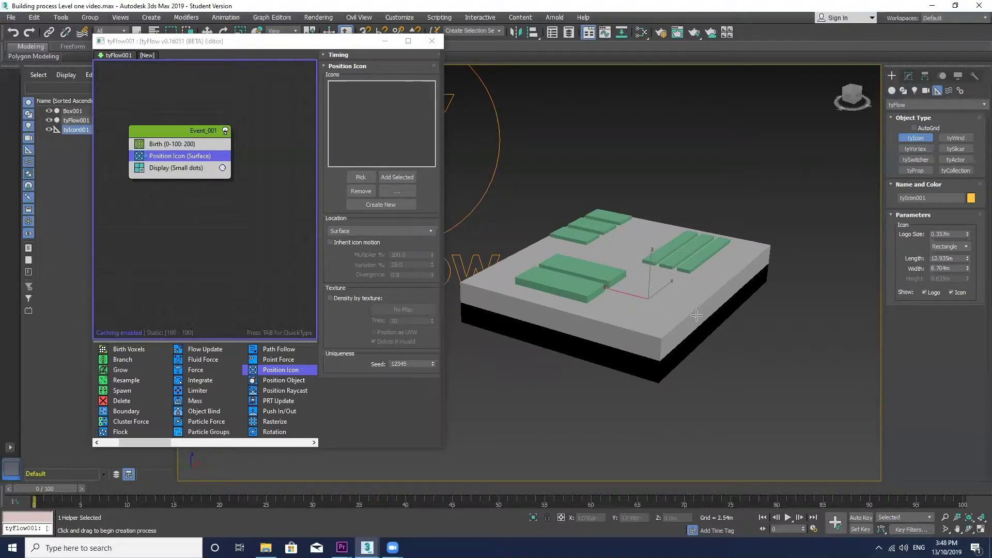
Position the tyIcon centrally just above the box's top surface, at about X 0.86, Y 0.433 and Z 4.043 m.
key("w")
left_click_drag(644, 287, 704, 280)
left_click(241, 34)
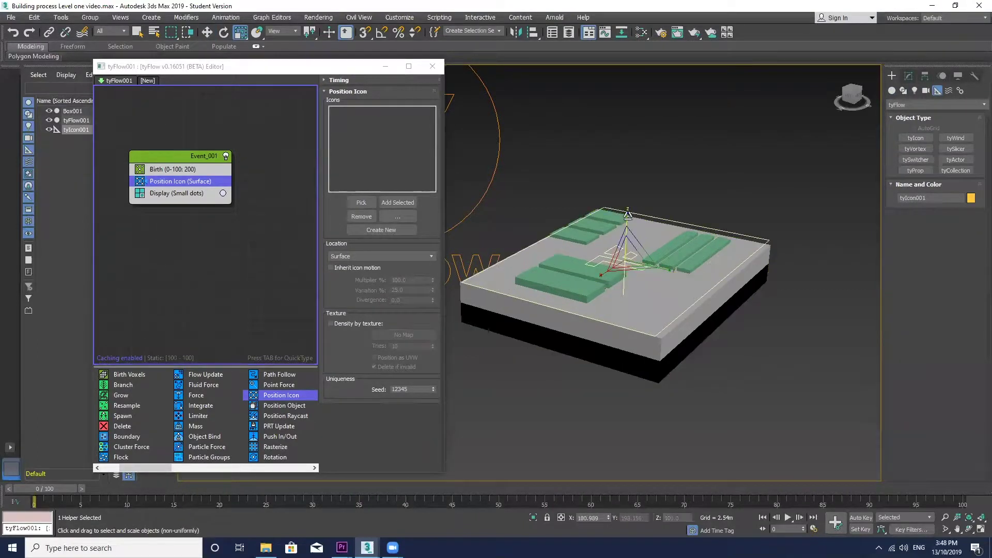
left_click(208, 33)
mouse_move(627, 220)
left_mouse_down()
mouse_move(624, 262)
mouse_move(626, 213)
mouse_move(626, 220)
left_mouse_up()
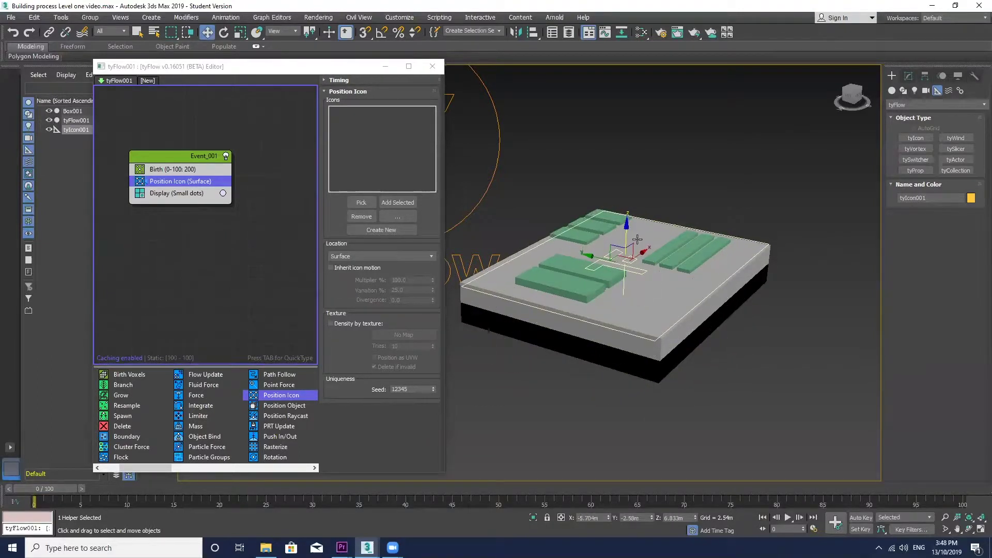
middle_click_drag(642, 272, 658, 228)
left_click_drag(653, 192, 658, 220)
left_click_drag(674, 259, 686, 258)
middle_click_drag(651, 263, 636, 240, "alt")
left_click_drag(635, 240, 627, 237)
middle_click_drag(671, 248, 675, 226, "alt")
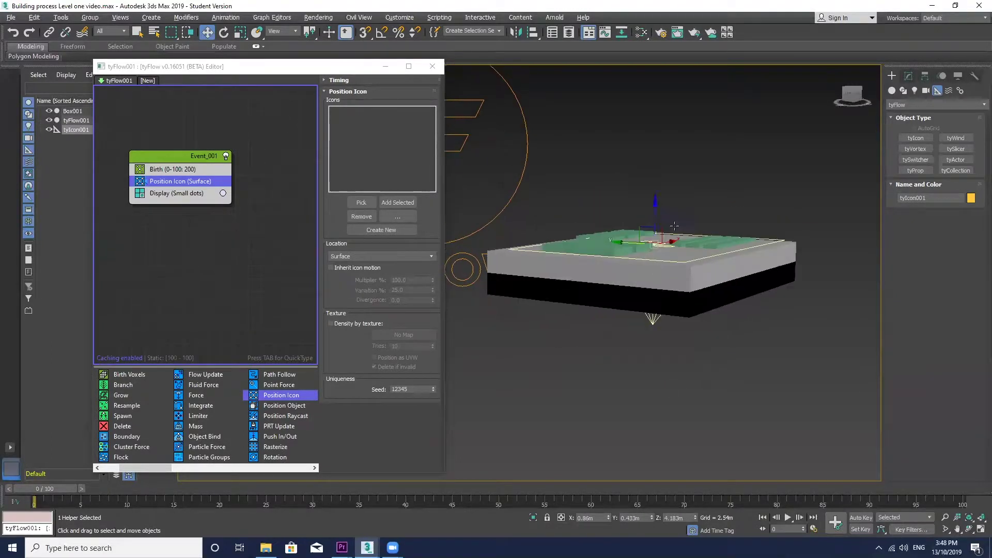
left_click_drag(656, 204, 657, 207)
middle_click_drag(658, 251, 660, 294, "alt")
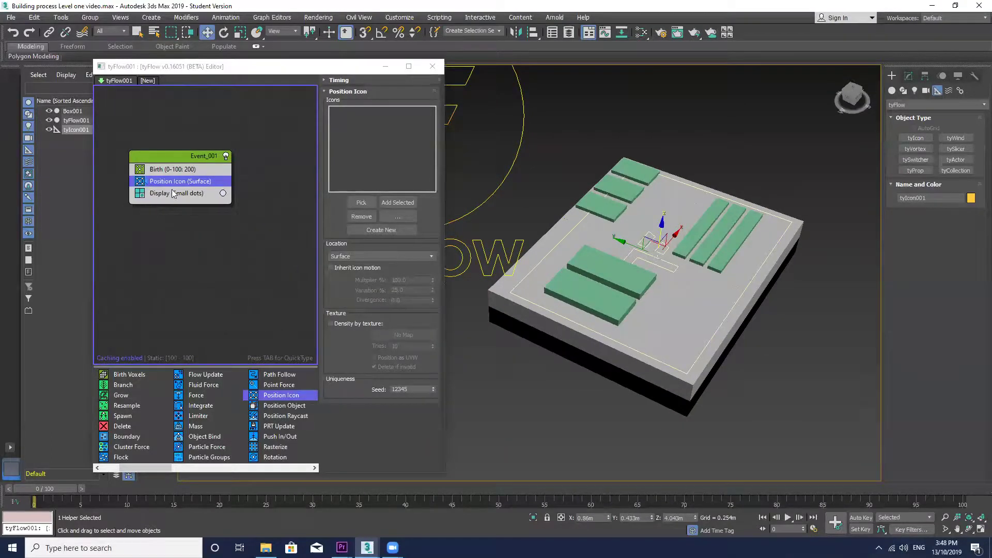
Show the Birth operator's settings and scrub the animation to frame 68 to check particle emission.
left_click(171, 170)
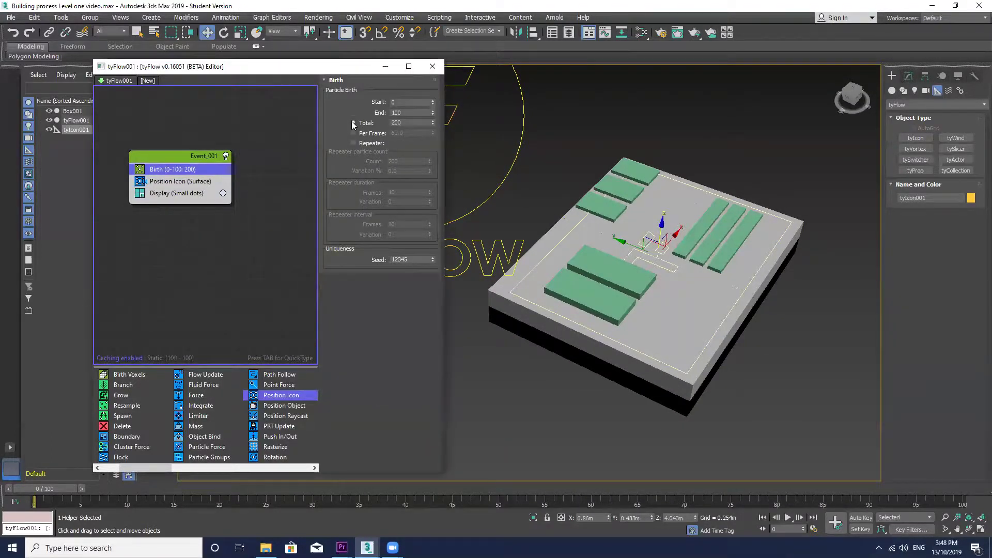
left_click_drag(59, 489, 676, 483)
key("w")
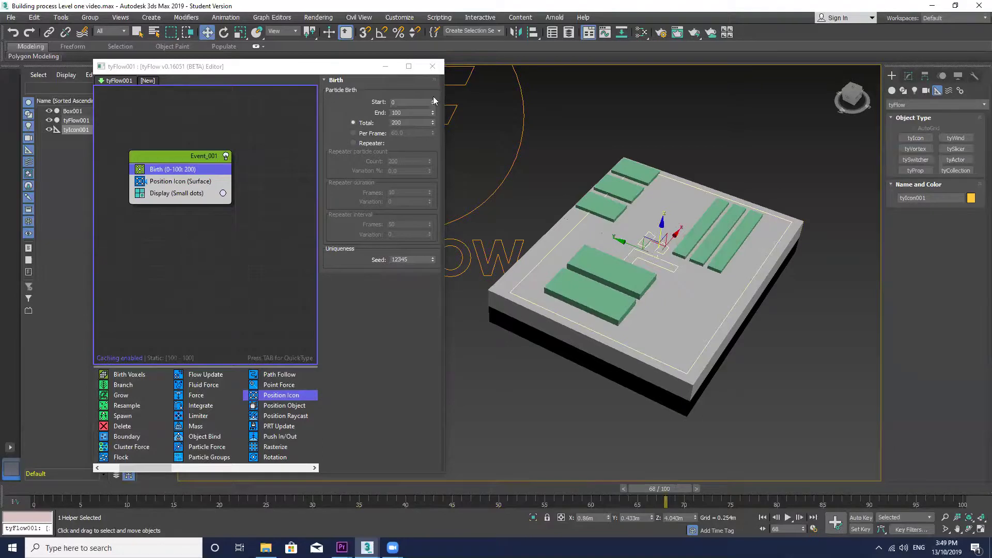
left_click(412, 101)
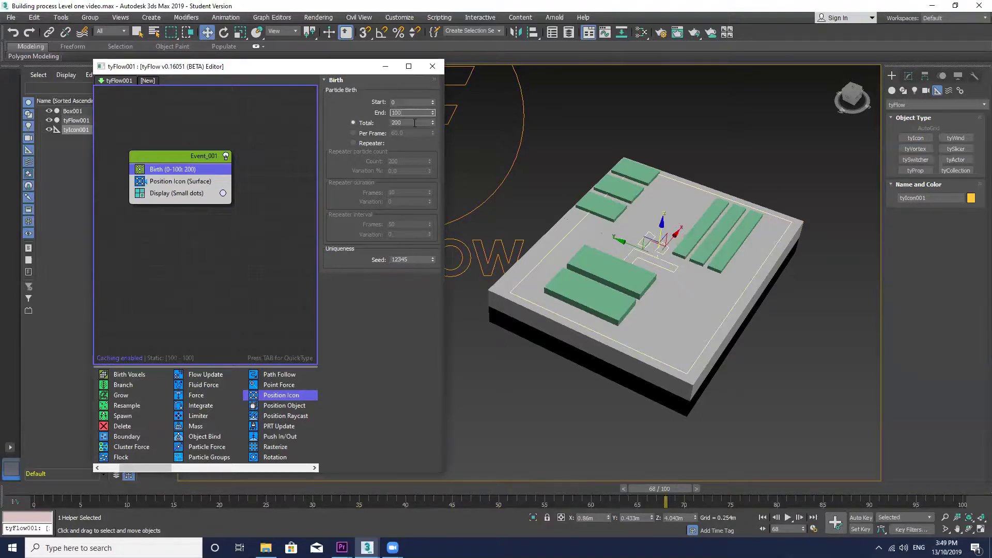
left_click_drag(433, 124, 433, 125)
Assign tyIcon001 as the emitter icon of the Position Icon operator.
left_click(169, 182)
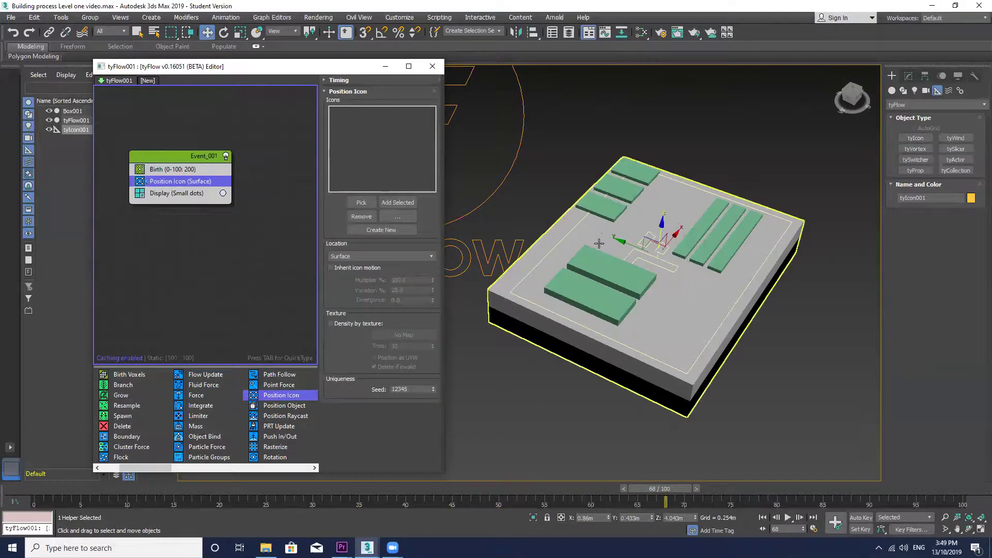
left_click(82, 122)
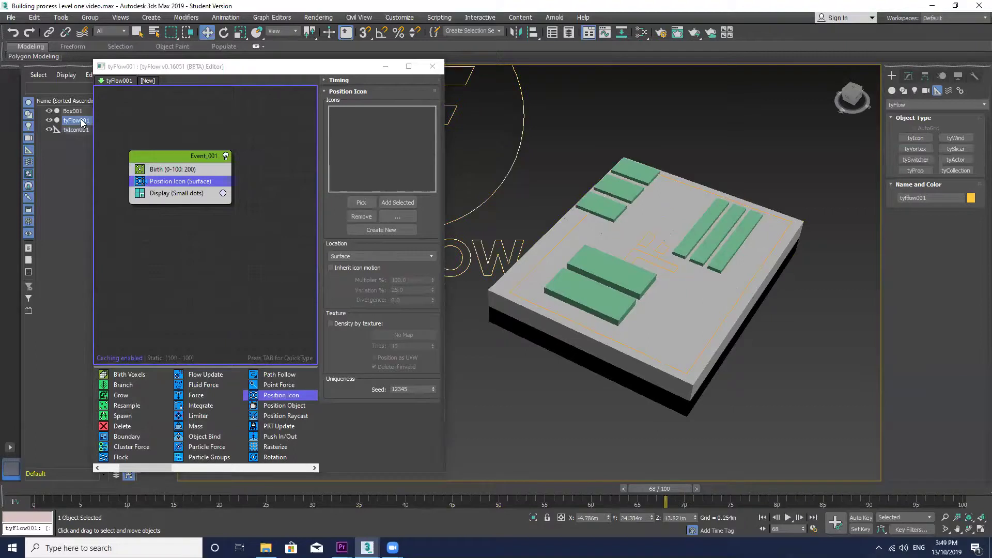
left_click(362, 203)
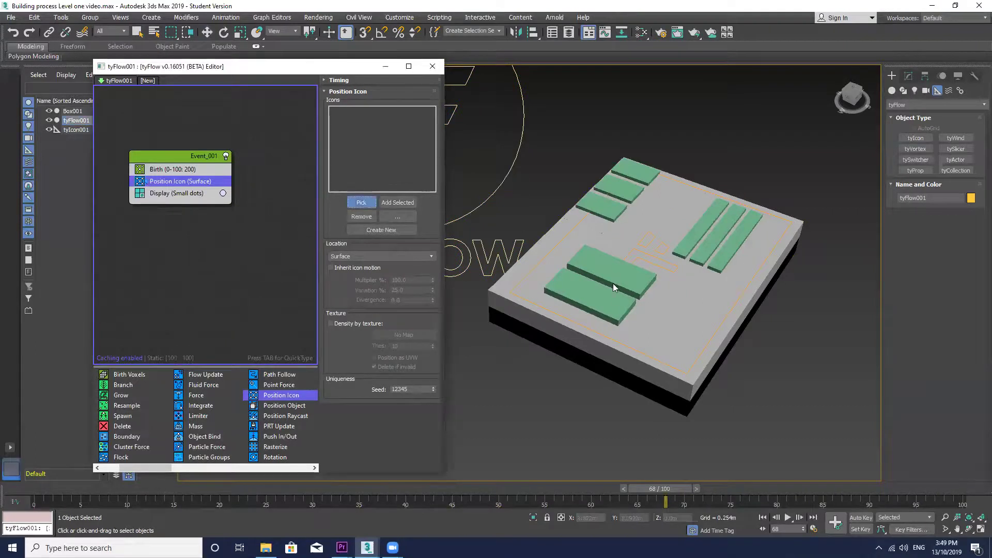
left_click(633, 347)
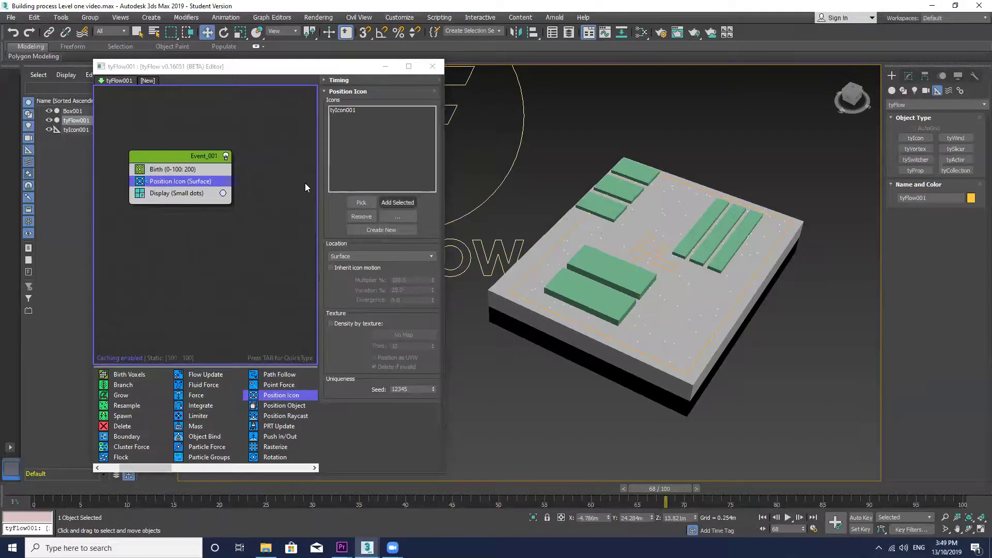
Set the Birth operator's total particle count to 20.
left_click(162, 170)
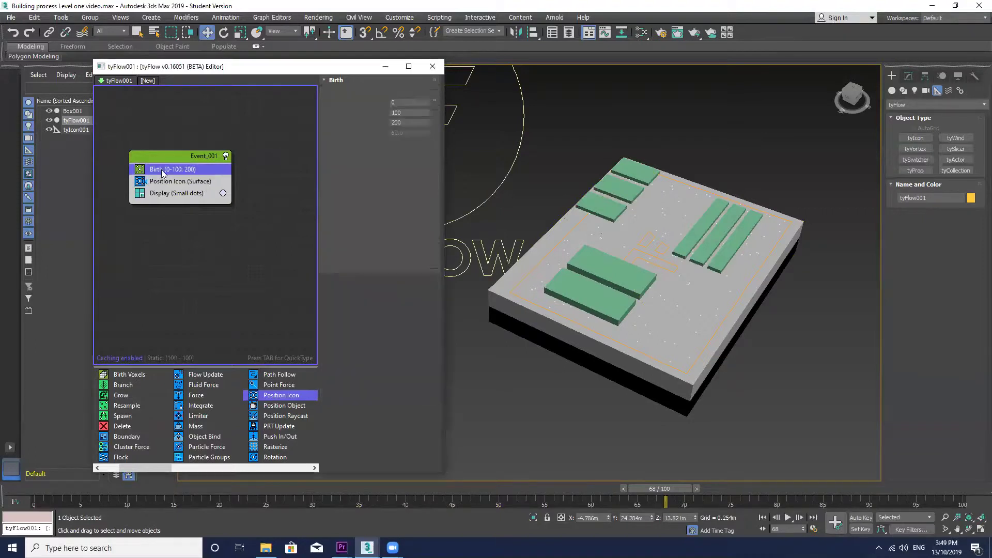
left_click_drag(433, 122, 432, 155)
left_click_drag(433, 118, 428, 78)
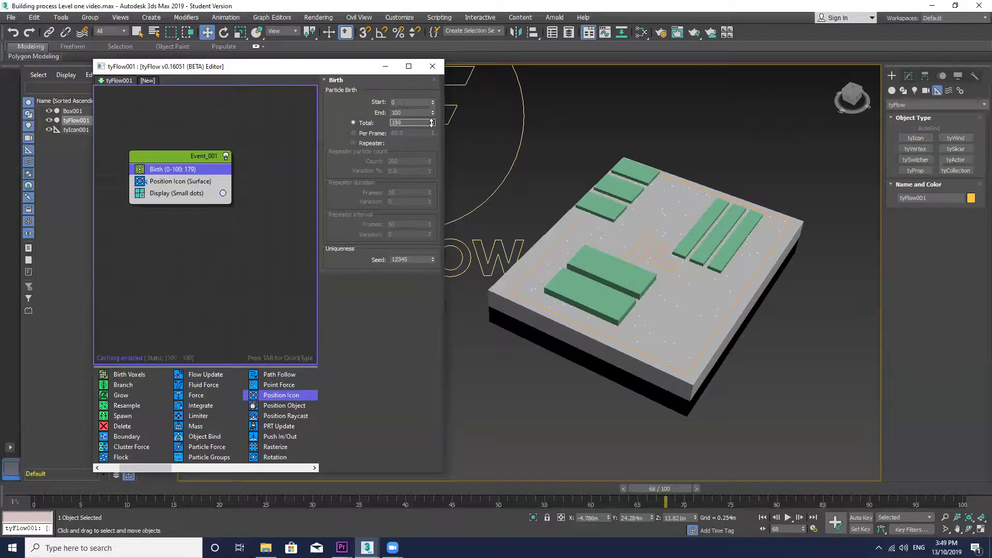
left_click_drag(433, 124, 434, 153)
left_click_drag(436, 215, 436, 220)
Scrub the animation to frame 100 to check the particle distribution, and show the Position Icon operator's settings.
left_click_drag(652, 499, 554, 486)
left_click_drag(644, 474, 964, 475)
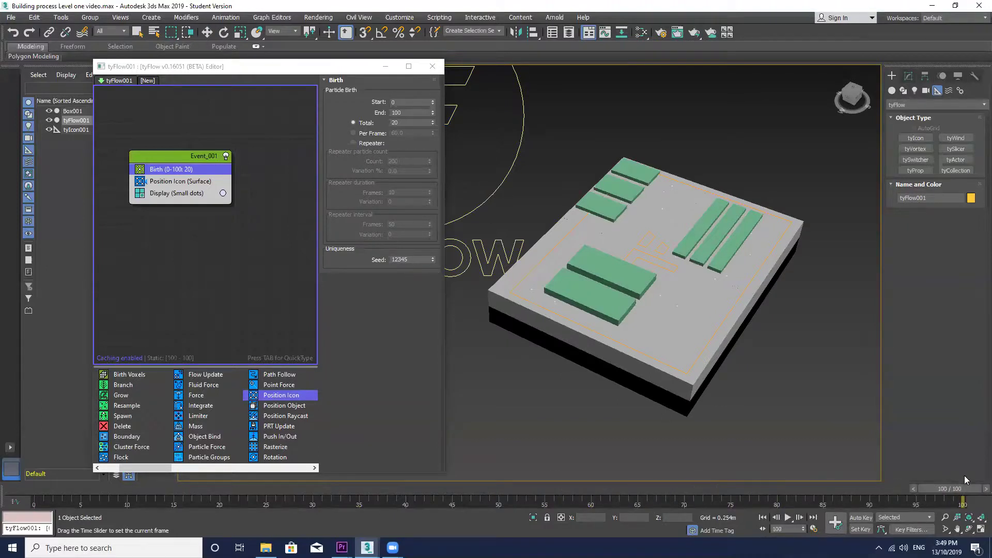
key("w")
left_click(190, 182)
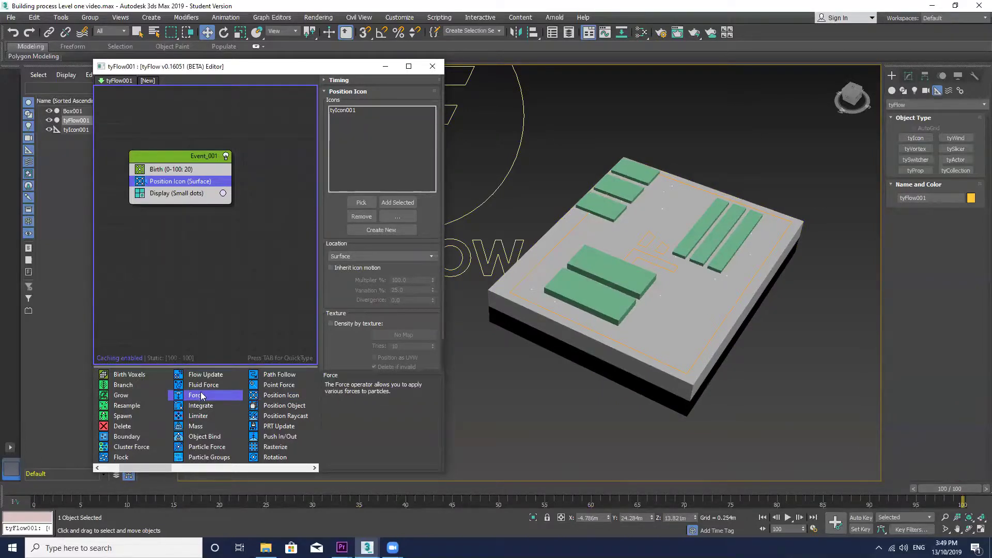
Add a Force operator below Position Icon, with 0.003 m gravity, 0.008 m wind strength, and wind direction X 0.672, Y 0.192, Z 0.28.
left_click_drag(201, 396, 174, 191)
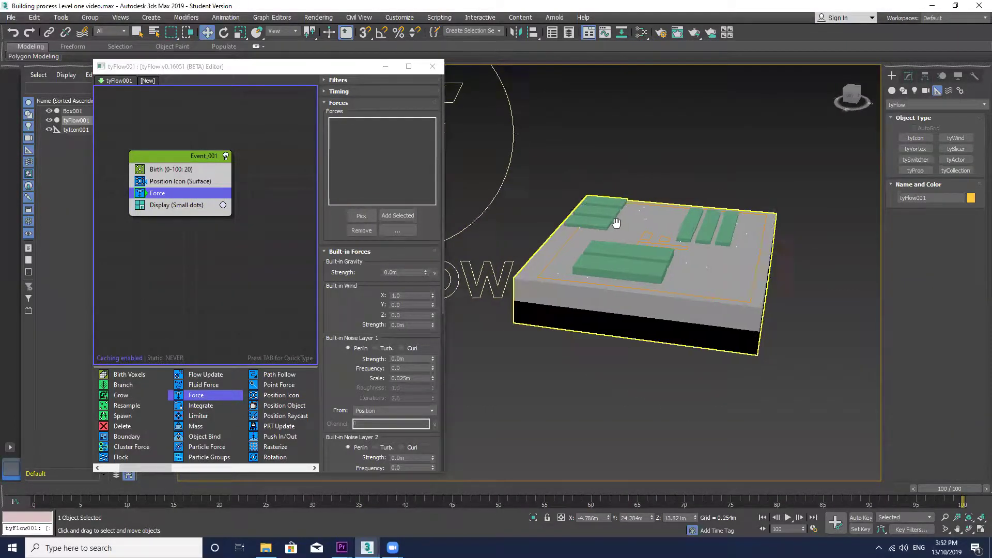
middle_click_drag(616, 223, 486, 209)
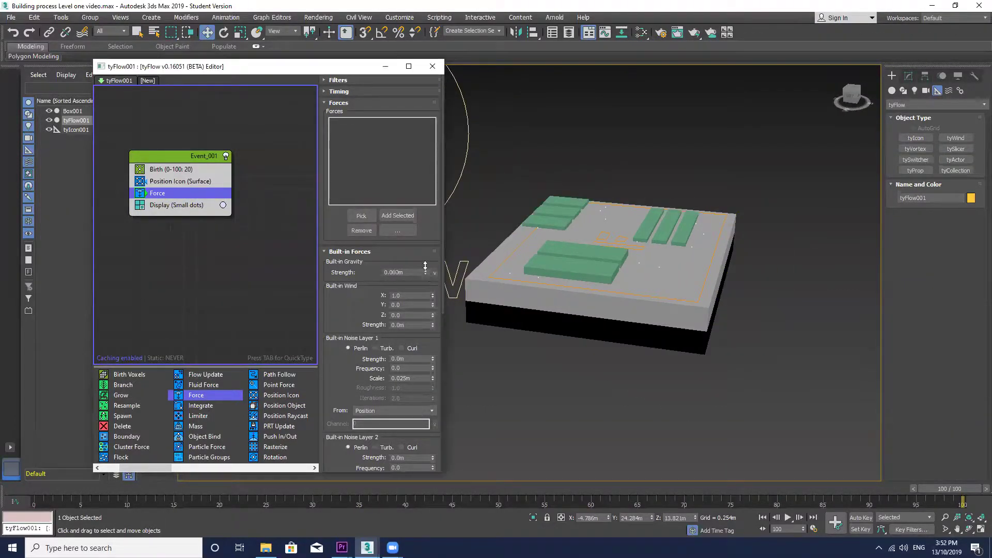
mouse_move(425, 272)
left_mouse_down()
mouse_move(428, 254)
mouse_move(428, 271)
left_mouse_up()
mouse_move(433, 305)
left_mouse_down()
mouse_move(433, 292)
mouse_move(429, 321)
mouse_move(434, 287)
left_mouse_up()
mouse_move(431, 325)
left_mouse_down()
mouse_move(433, 274)
mouse_move(435, 317)
left_mouse_up()
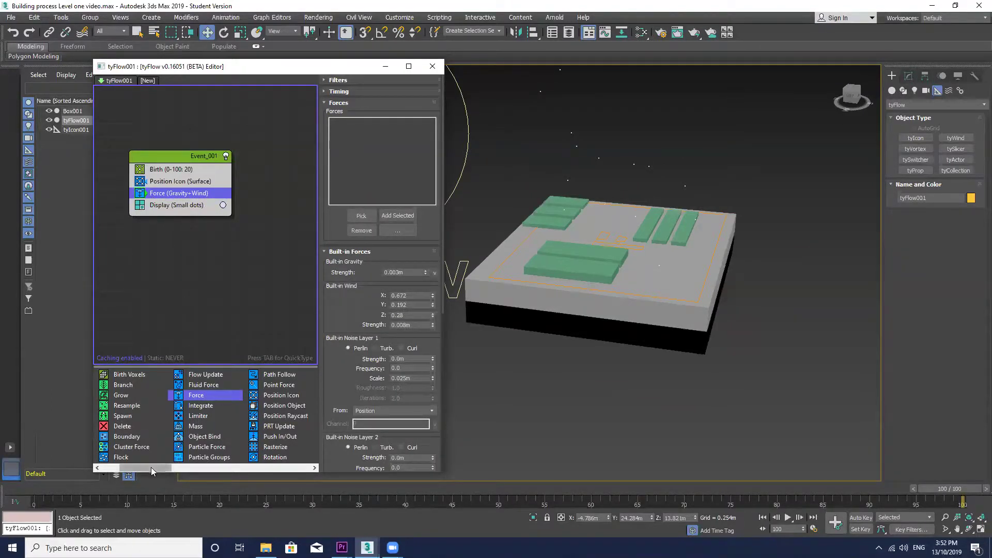
Add a Find Target operator to Event_001 directly below the Force operator.
left_click(175, 467)
left_click_drag(175, 468, 291, 470)
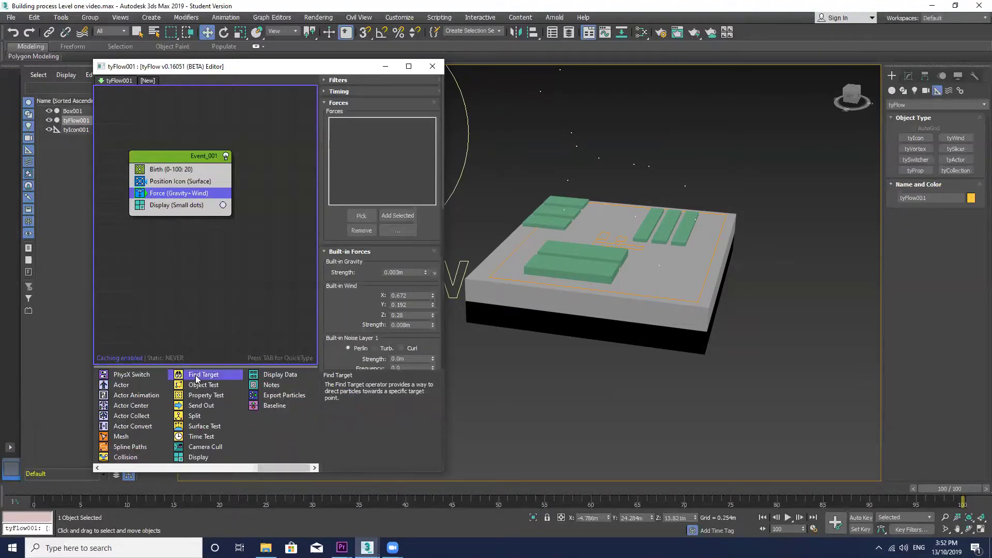
left_click_drag(200, 380, 172, 203)
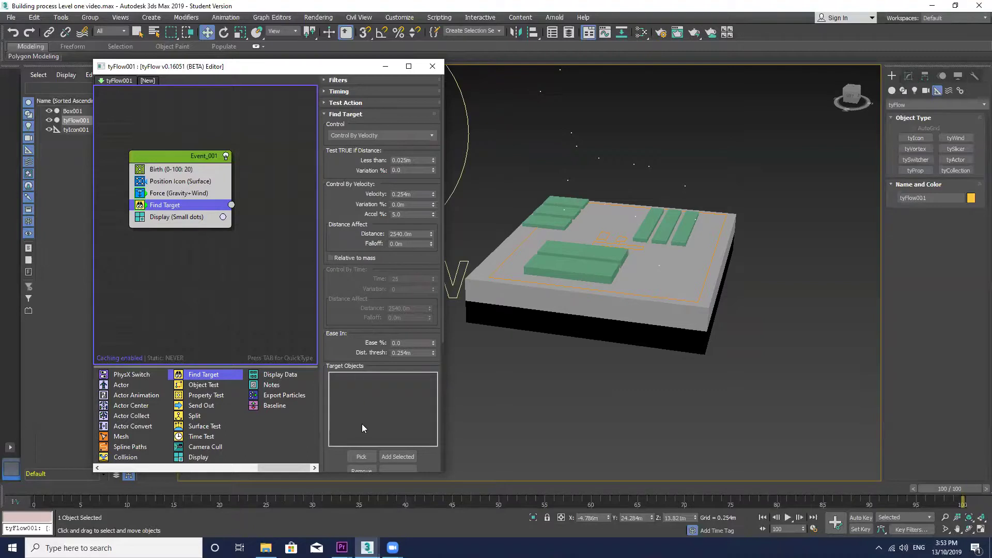
Draw a second tyIcon, about 35.89 m by 6.445 m, beside the box and assign it as Find Target's target object.
left_click(916, 138)
left_click_drag(775, 295, 823, 228)
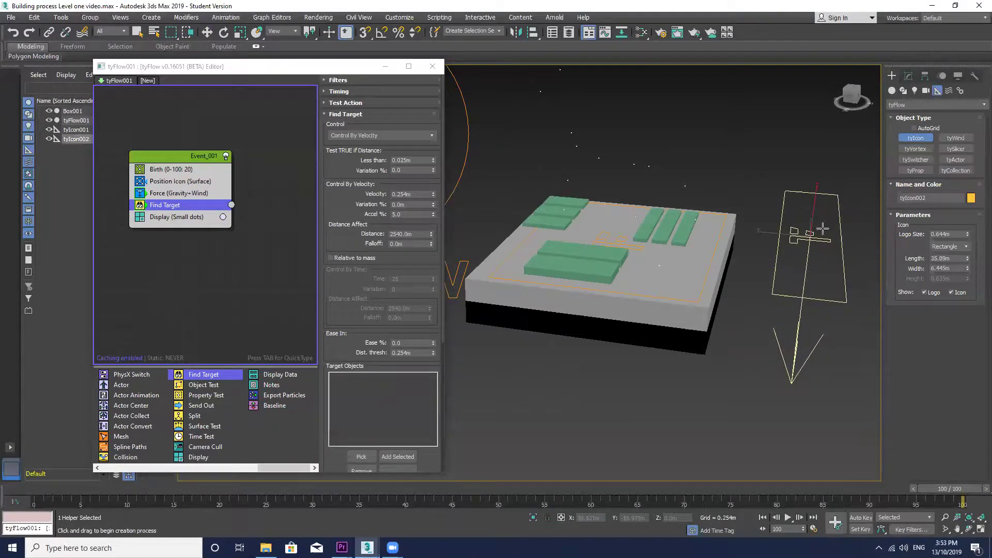
left_click(362, 457)
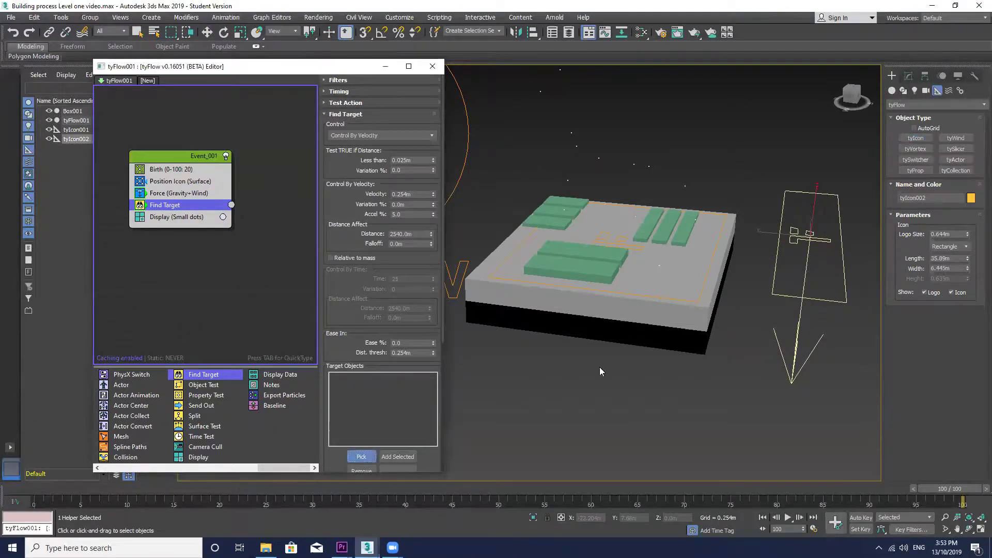
left_click(800, 295)
Move tyIcon002 beside the box to about X 3.926 m, Y -16.312 m.
key("w")
left_click_drag(809, 225, 732, 286)
middle_click_drag(716, 323, 737, 300, "alt")
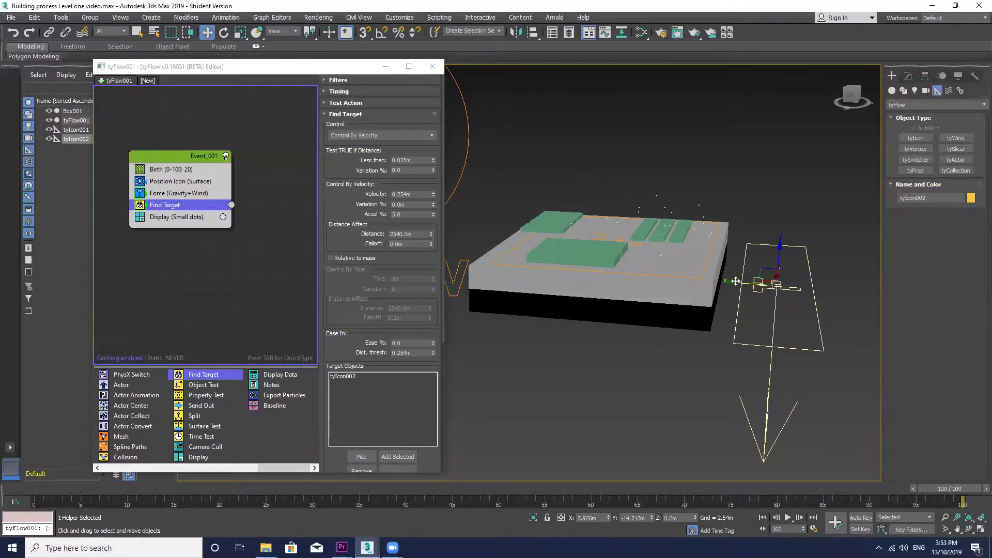
left_click_drag(736, 282, 758, 286)
mouse_move(759, 291)
middle_mouse_down("alt")
mouse_move(747, 299)
mouse_move(763, 292)
middle_mouse_up("alt")
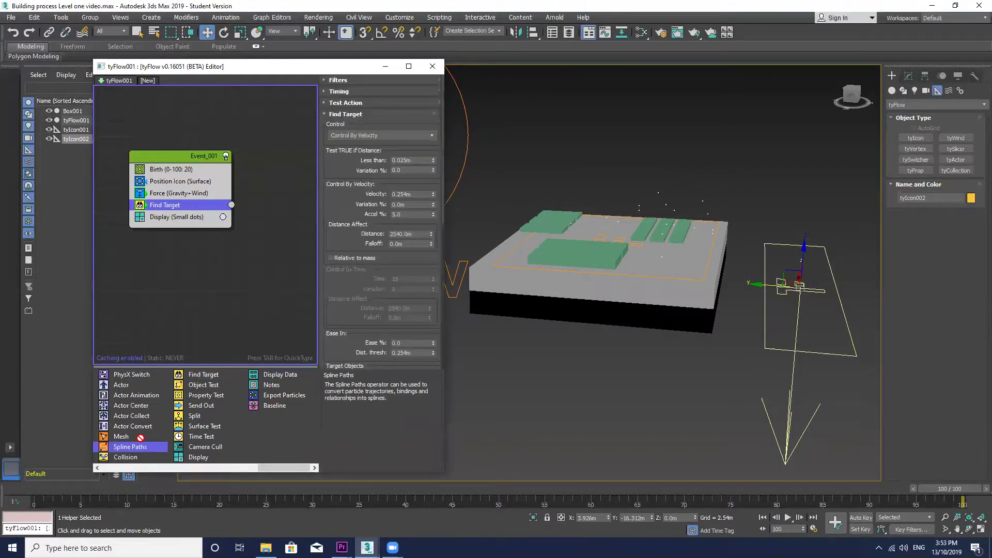
Add a Spline Paths operator below Find Target in Trajectories mode and create a new spline path object for it.
left_click_drag(140, 438, 166, 217)
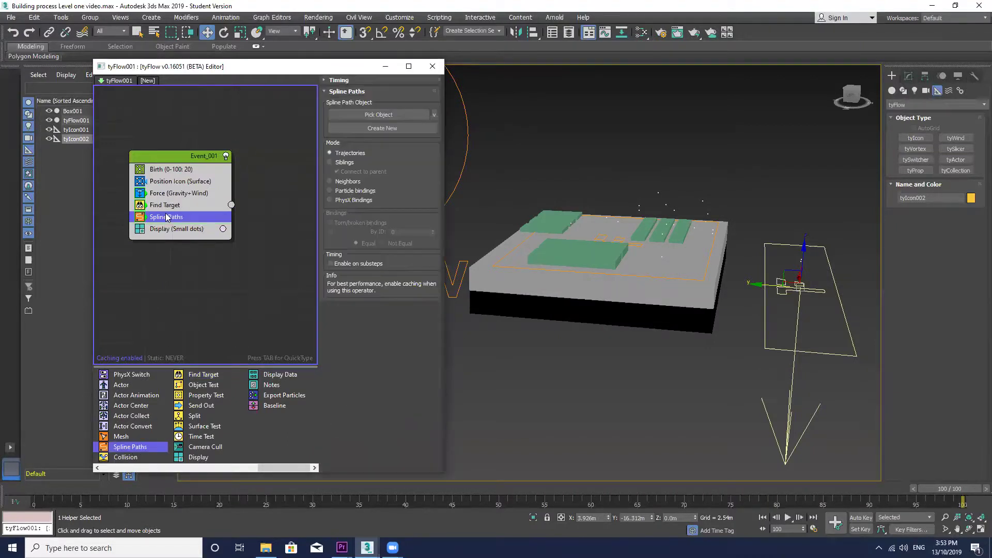
left_click(657, 218)
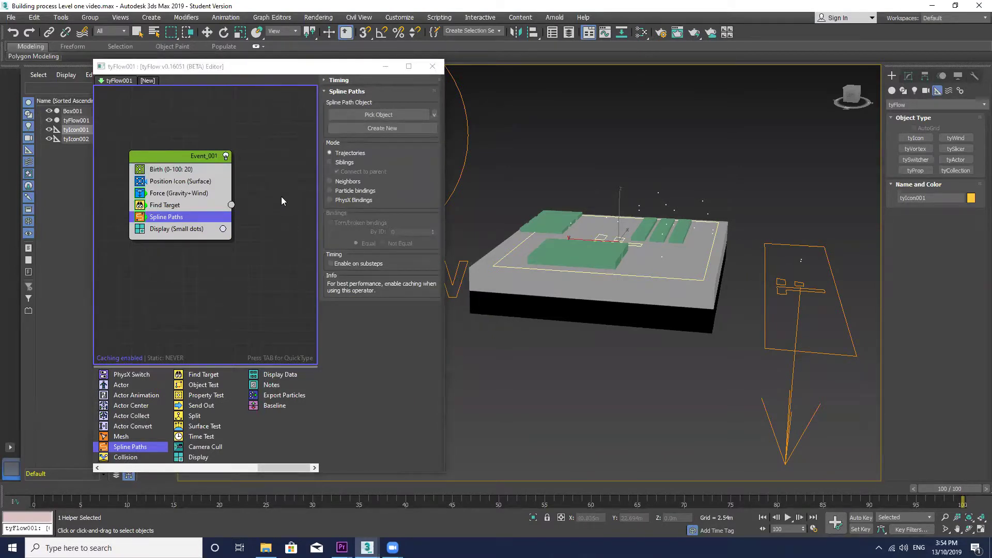
left_click(331, 164)
left_click(329, 153)
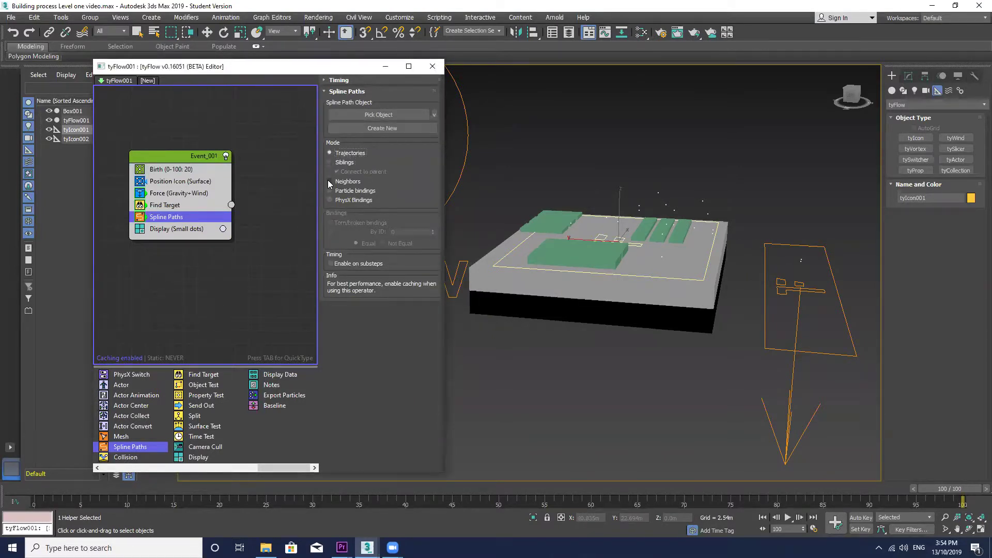
left_click(329, 190)
left_click(329, 181)
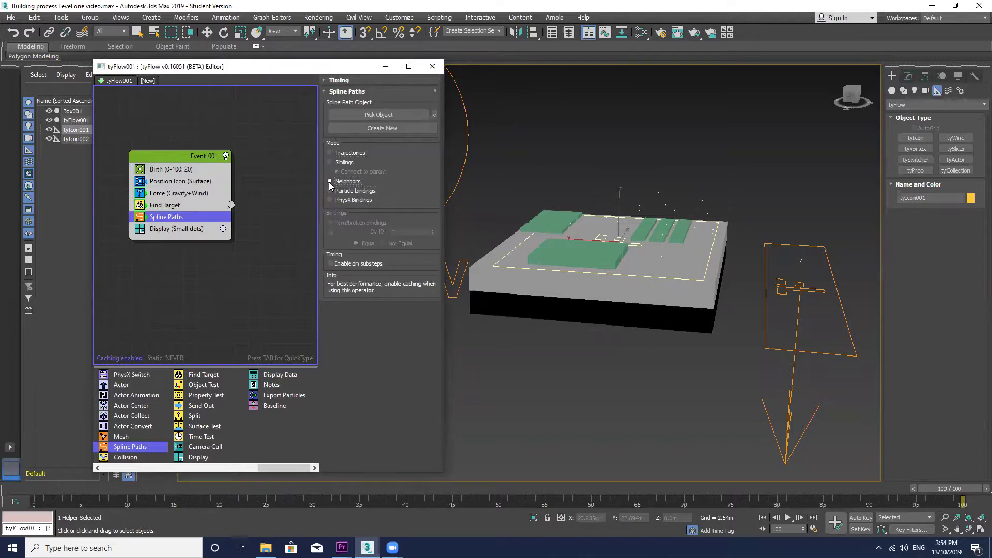
left_click(330, 153)
left_click(381, 129)
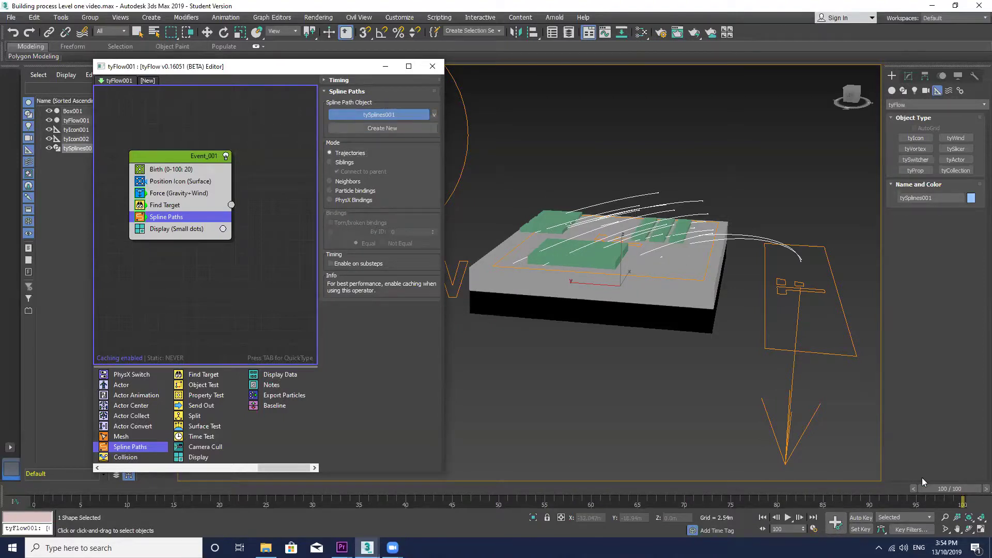
left_click_drag(925, 488, 960, 446)
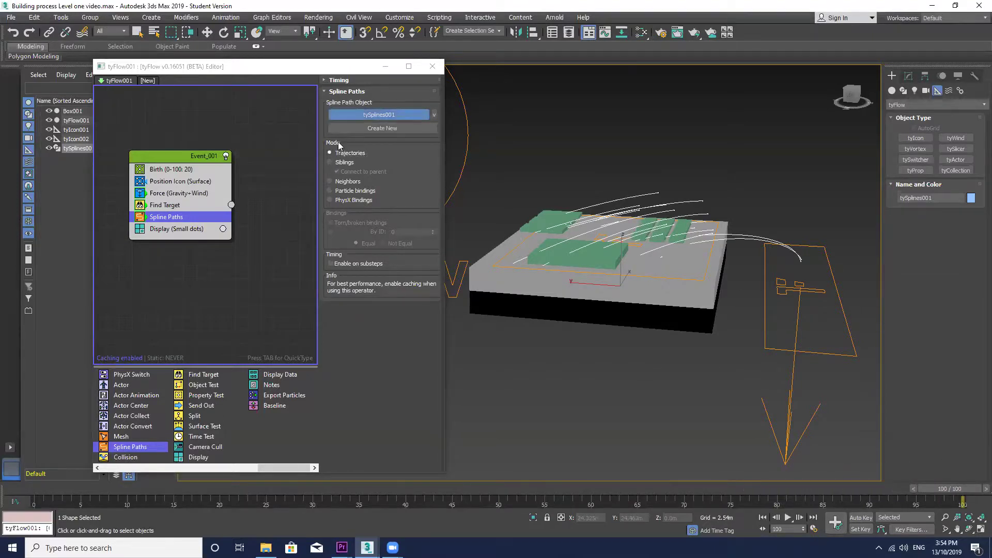
Set the Birth operator's total particle count to 6.
left_click(168, 170)
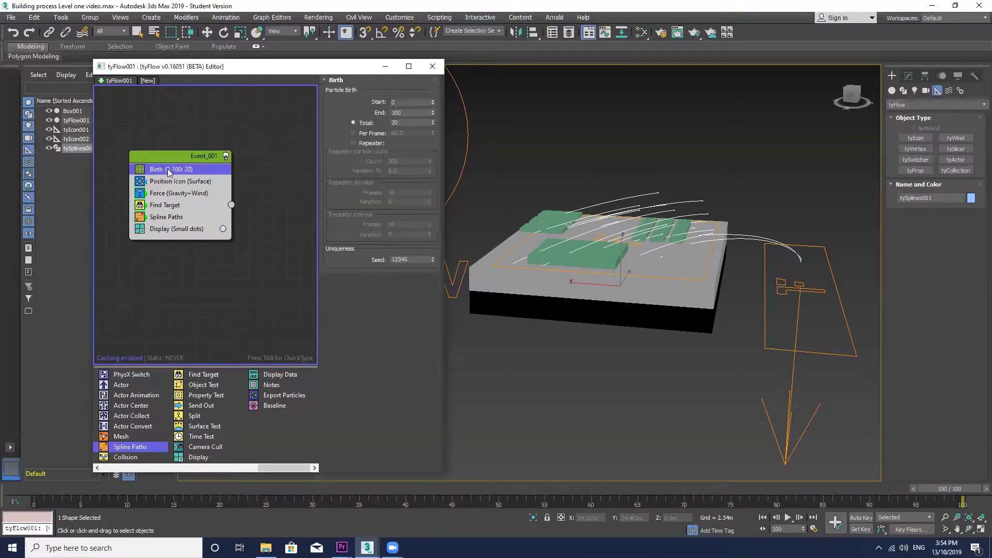
left_click(433, 124)
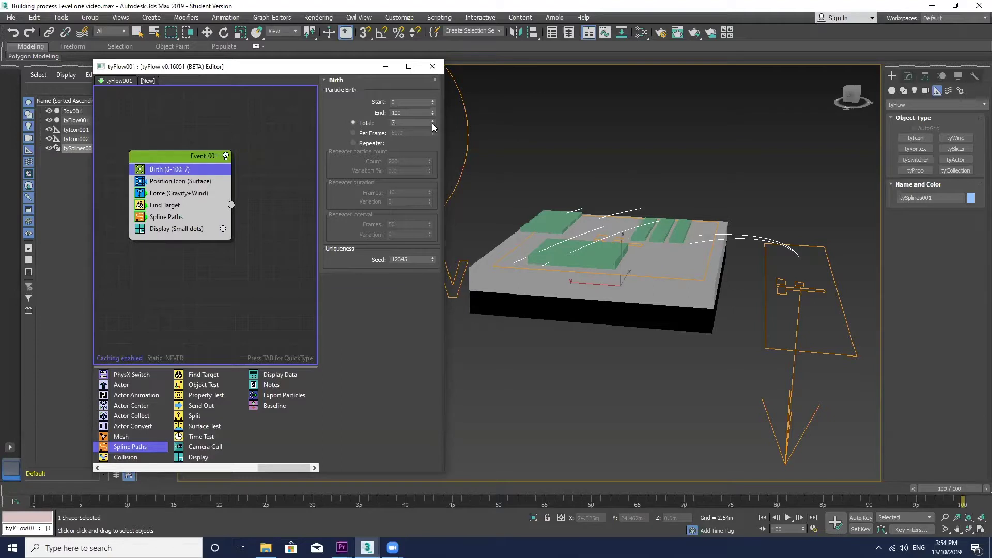
left_click(432, 125)
left_click(182, 182)
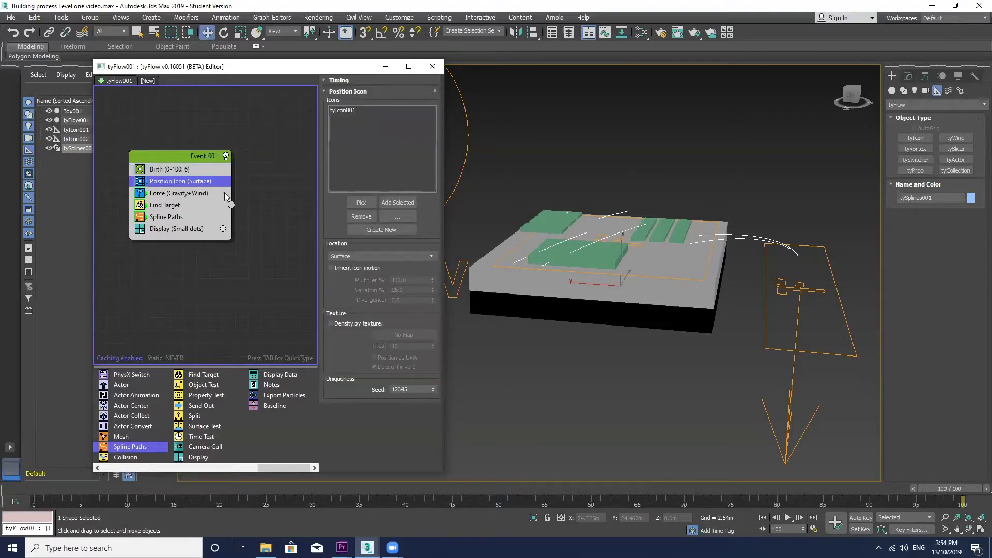
Adjust the Force operator's built-in gravity strength to reshape the particle trajectories.
left_click(224, 193)
left_click_drag(426, 273, 434, 296)
scroll(424, 277, "down", 1)
scroll(343, 288, "down", 1)
scroll(334, 330, "down", 10)
Adjust the Find Target operator's velocity and falloff, and set its ease-in distance threshold to 0.231 m.
left_click(173, 206)
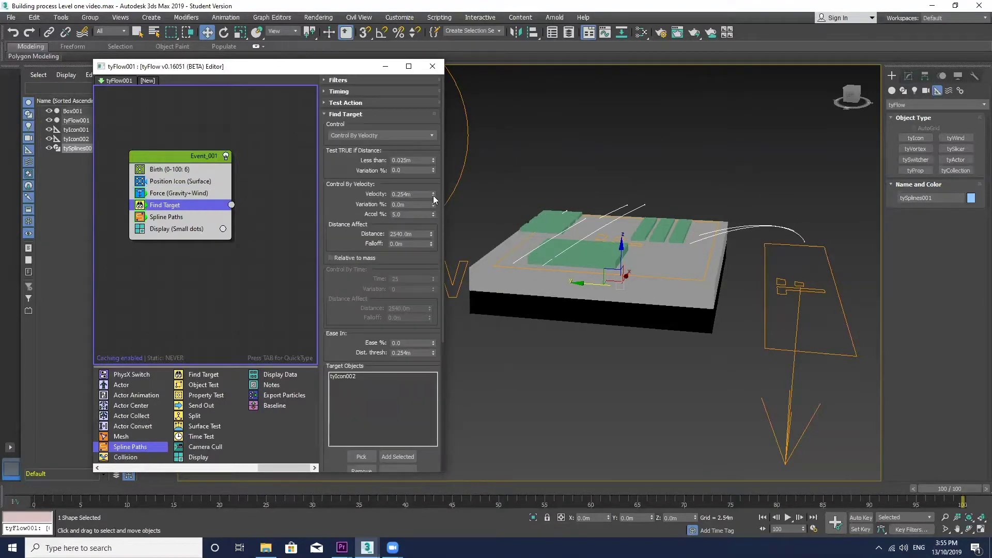
left_click_drag(433, 196, 434, 189)
left_click_drag(432, 244, 432, 242)
scroll(432, 248, "down", 1)
left_click_drag(434, 322, 433, 326)
scroll(434, 326, "down", 5)
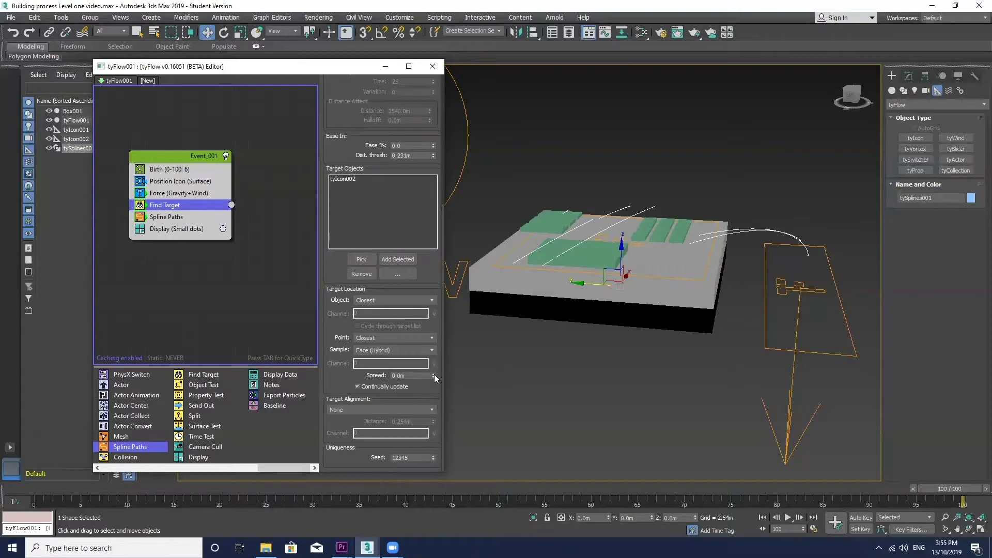
Set the Birth operator's emission range to start at frame -105 and end at frame -93.
left_click(180, 169)
left_click_drag(432, 114, 433, 208)
mouse_move(752, 328)
middle_mouse_down("alt")
mouse_move(738, 318)
mouse_move(749, 325)
middle_mouse_up("alt")
Set the Force operator's wind Z to 1.0 and its noise layer 1 scale to 0.013 m.
left_click(193, 181)
left_click(196, 193)
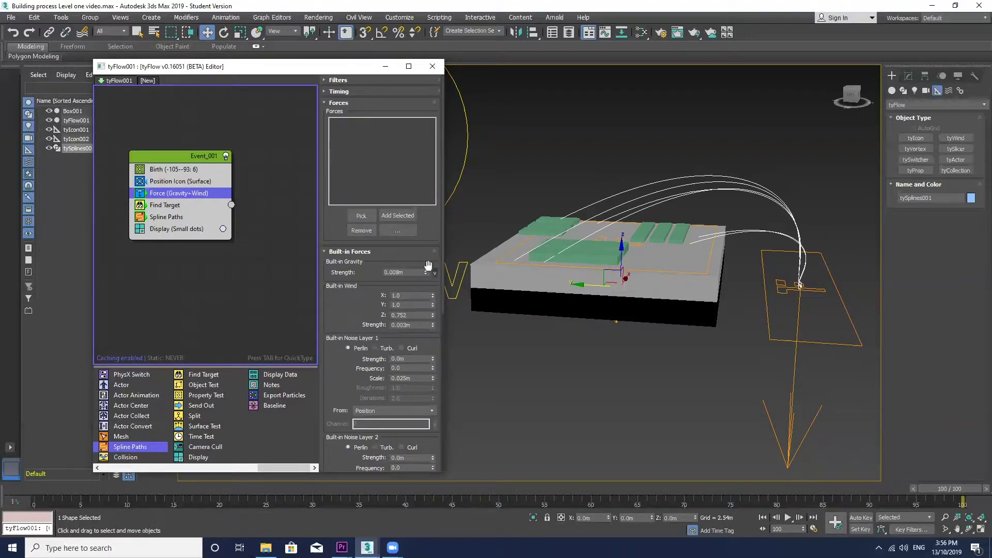
left_click_drag(433, 359, 435, 383)
left_click_drag(341, 439, 341, 314)
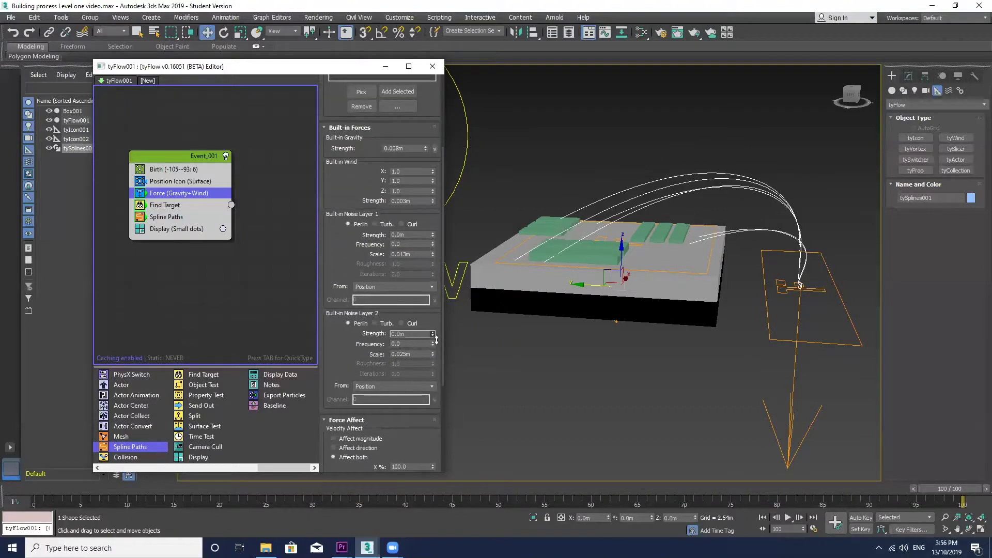
Delete the Display operator from Event_001.
left_click(166, 216)
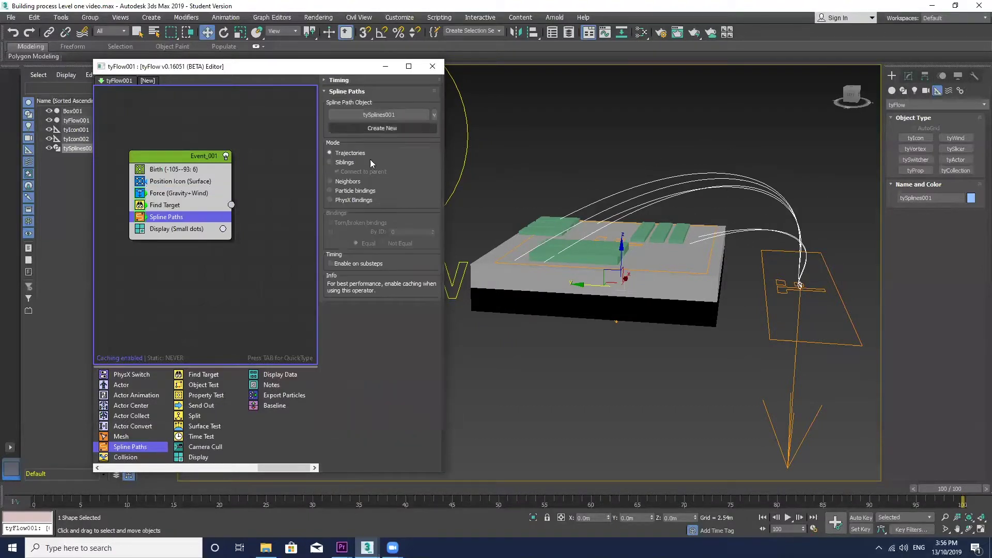
left_click(184, 229)
right_click(184, 229)
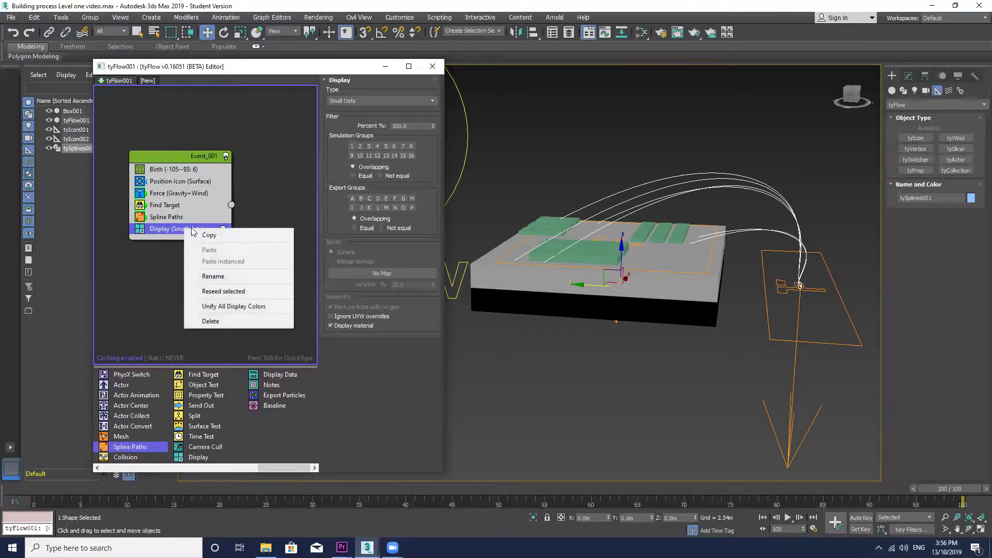
left_click(210, 321)
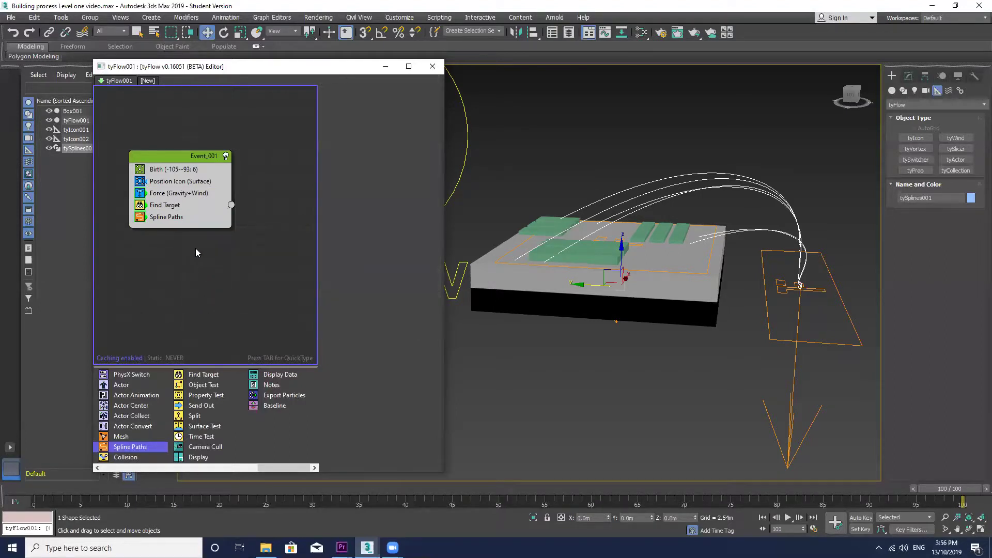
Add a tySplineMesher modifier to tySplines001 and turn on its effect.
left_click(182, 219)
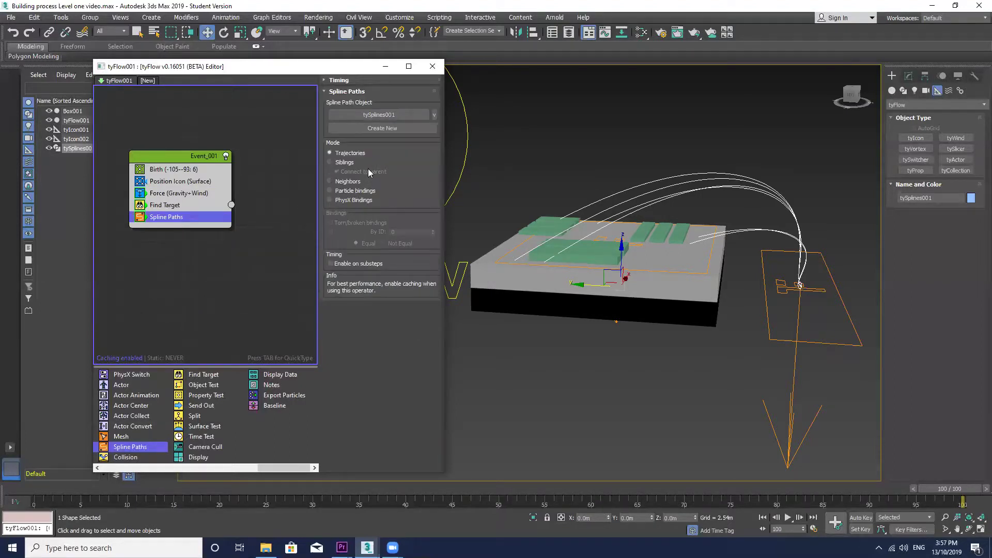
left_click(909, 76)
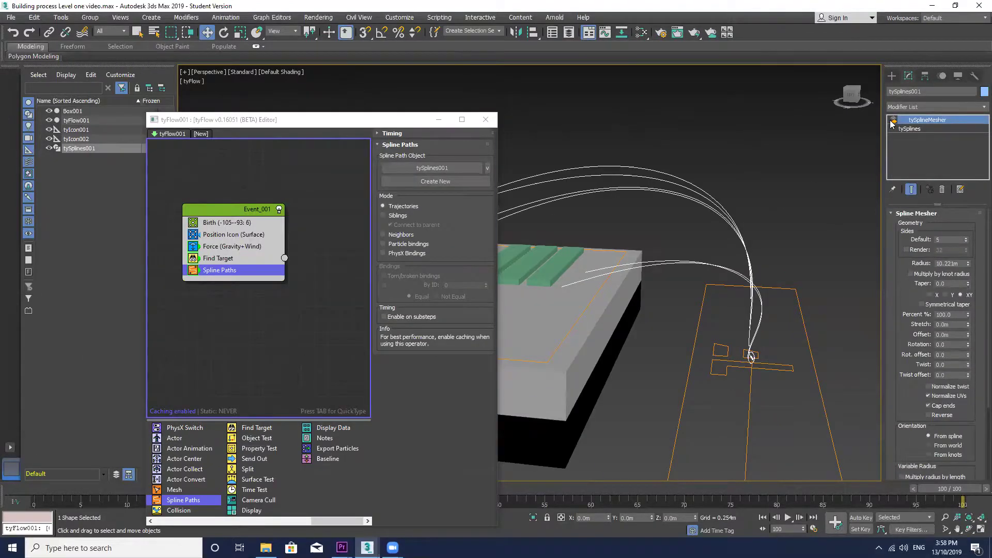
left_click(893, 120)
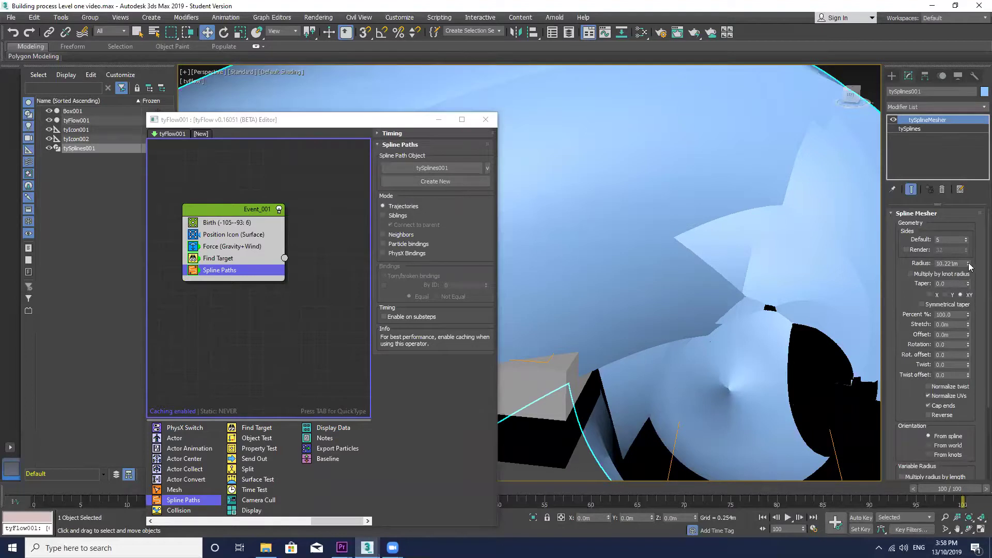
Reduce the tySplineMesher radius to 0.1 m, then deselect the splines to inspect the thin tubes.
left_click_drag(969, 267, 968, 279)
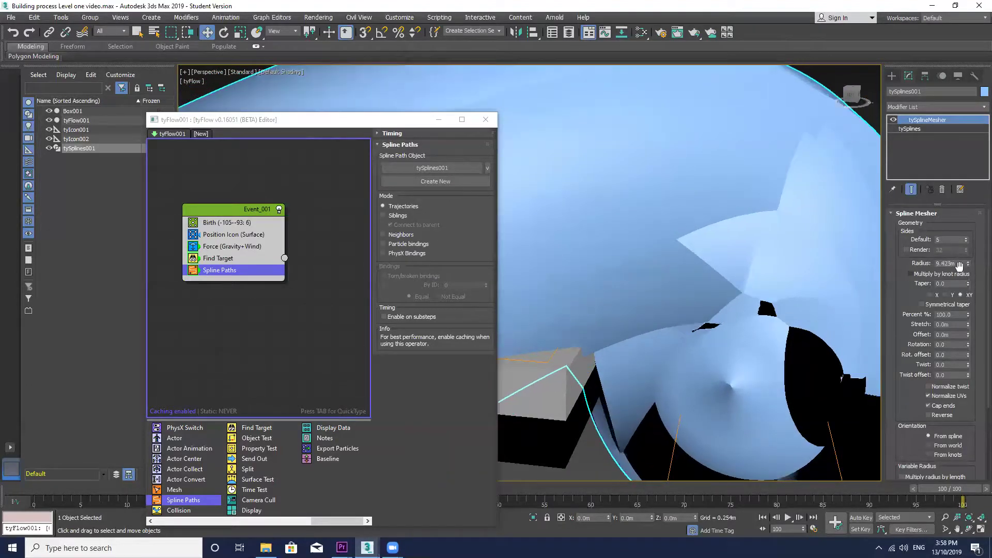
double_click(951, 263)
type("5")
key("Return")
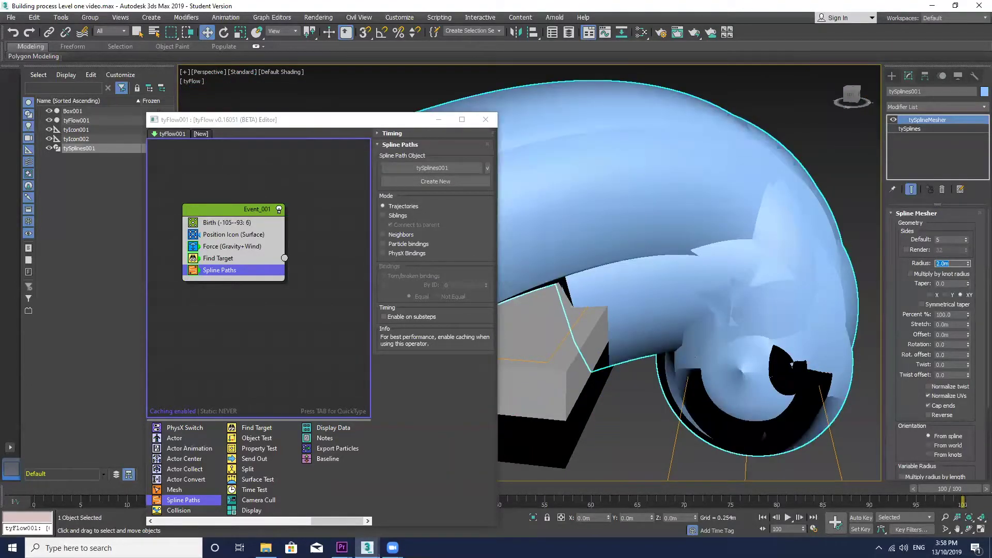
type("1")
key("Return")
type("0.4")
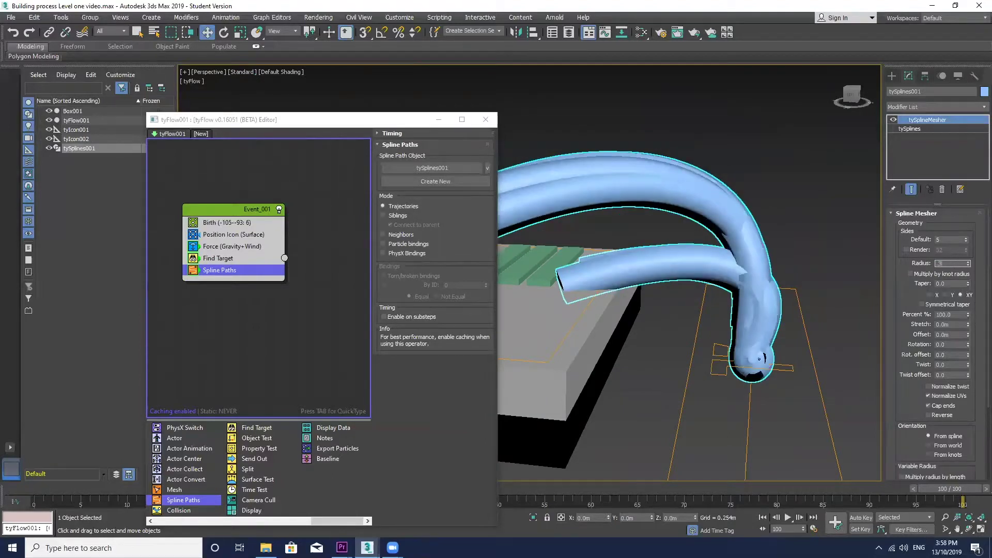
key("Return")
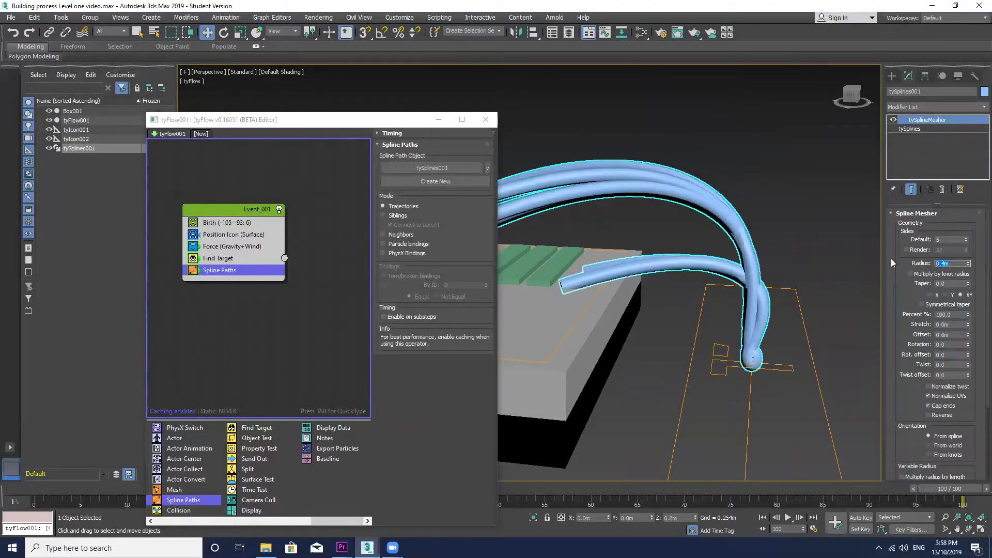
type("0.2")
key("Return")
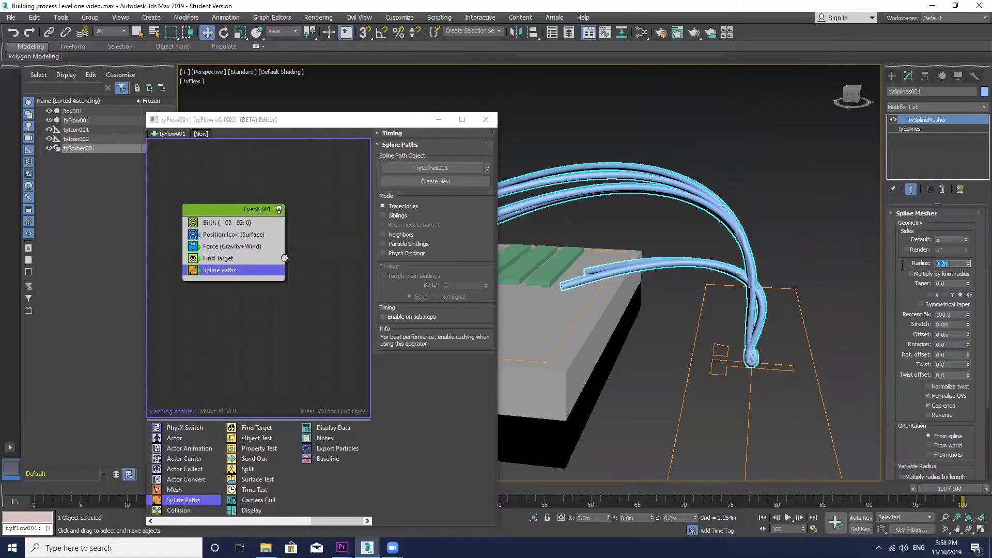
type("0.1")
key("Return")
left_click(787, 246)
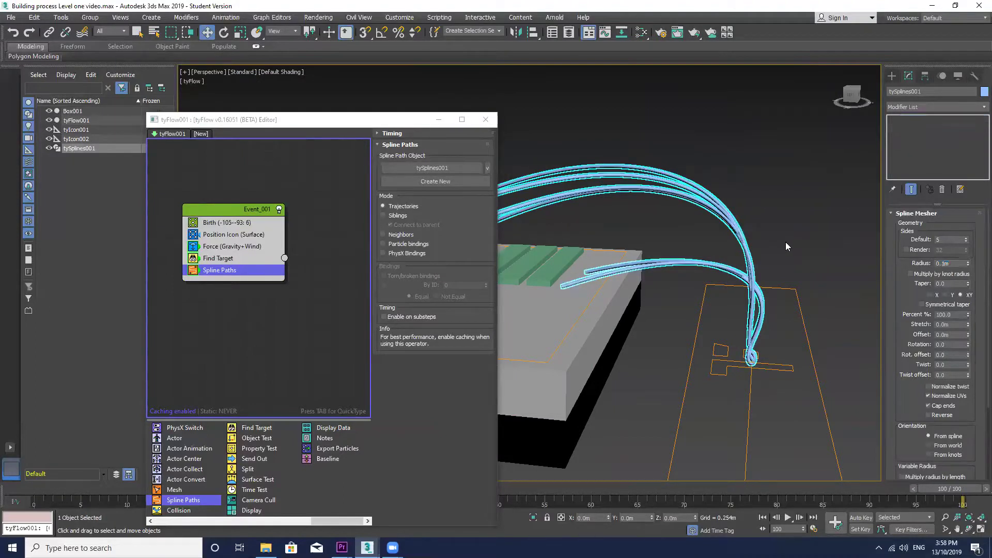
middle_click_drag(753, 295, 889, 308)
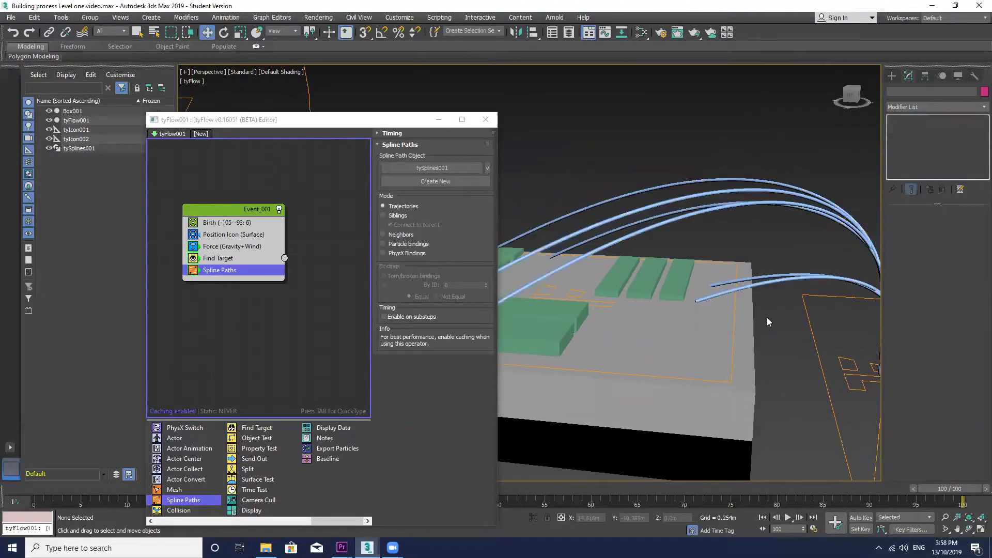
Minimize the tyFlow editor to clear the view of the spline tubes over the box.
middle_click_drag(769, 321, 703, 297)
left_click(652, 257)
left_click_drag(388, 117, 354, 62)
left_click(406, 63)
left_click(828, 160)
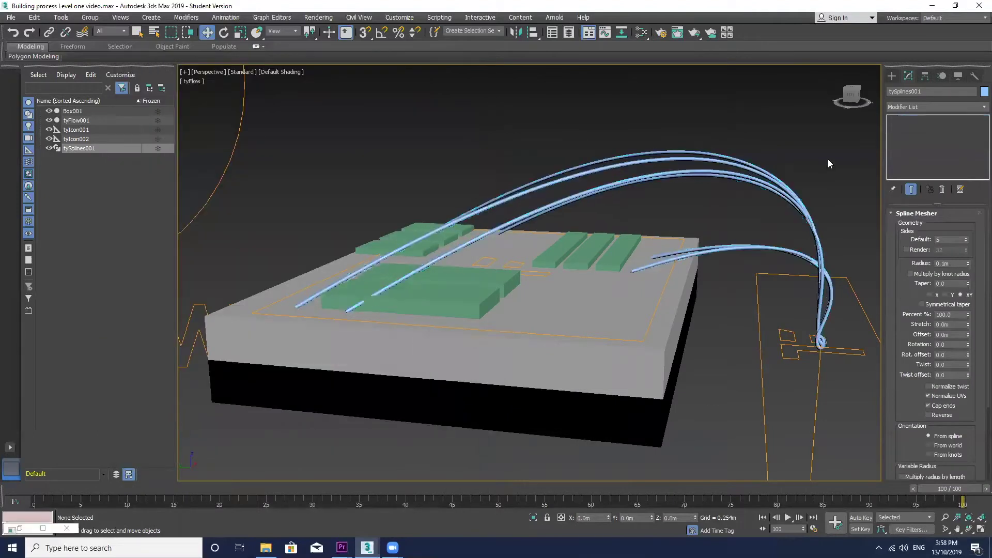
Add an Edit Mesh modifier to tySplines001 above the tySplineMesher.
left_click(804, 204)
left_click(931, 107)
left_click(931, 106)
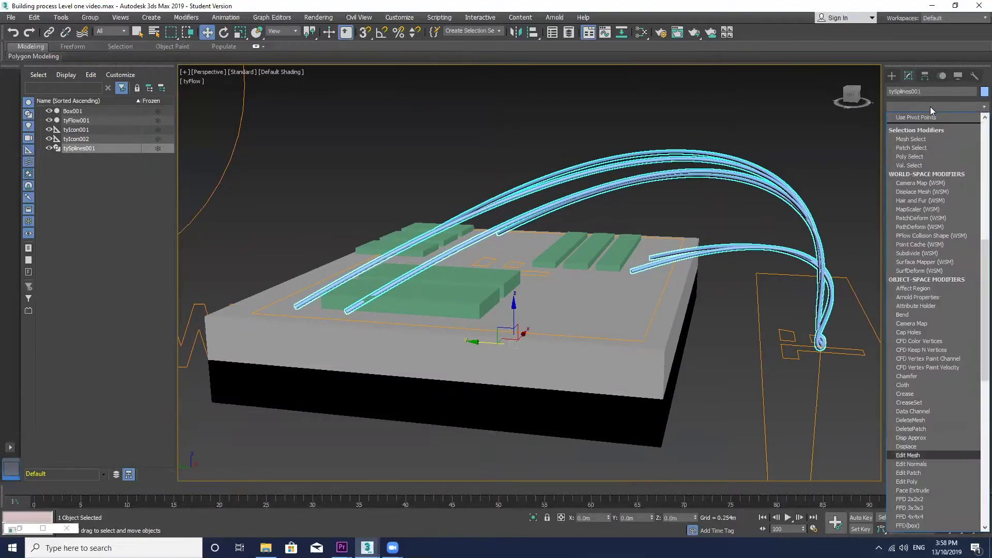
left_click(918, 119)
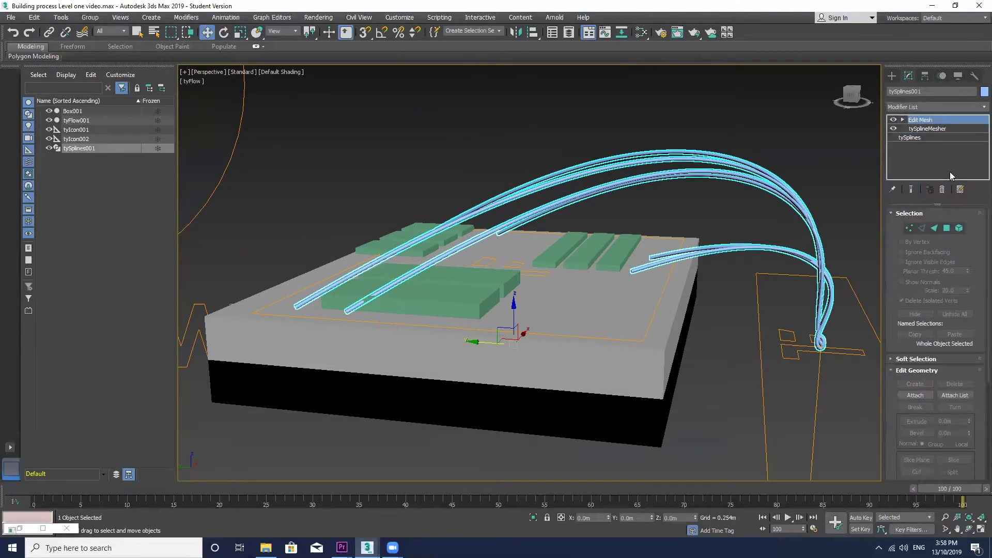
Delete the two long tube elements that arch from the large front green block in the Edit Mesh.
left_click(959, 228)
left_click(811, 227)
mouse_move(734, 343)
middle_mouse_down("alt")
mouse_move(722, 321)
mouse_move(758, 357)
mouse_move(749, 347)
middle_mouse_up("alt")
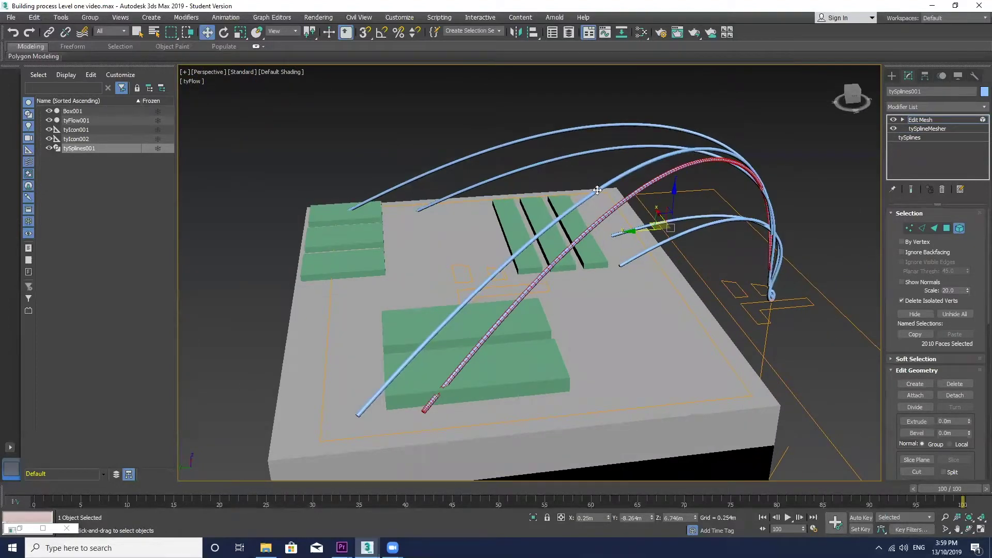
key("Delete")
middle_click_drag(705, 277, 592, 209, "alt")
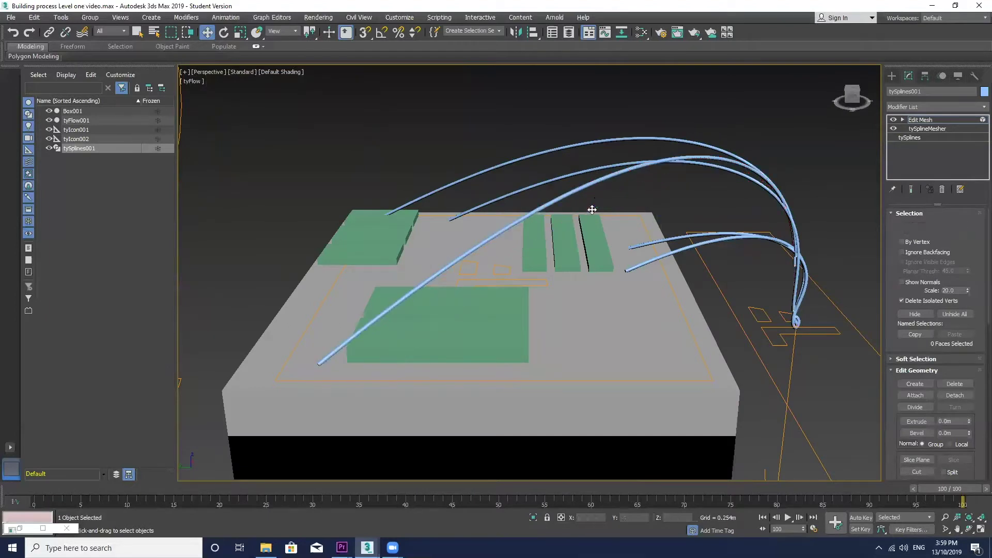
left_click(593, 185)
key("Delete")
Delete one short and one long tube element, keeping a single long arch and a single short arch.
left_click(671, 254)
key("Delete")
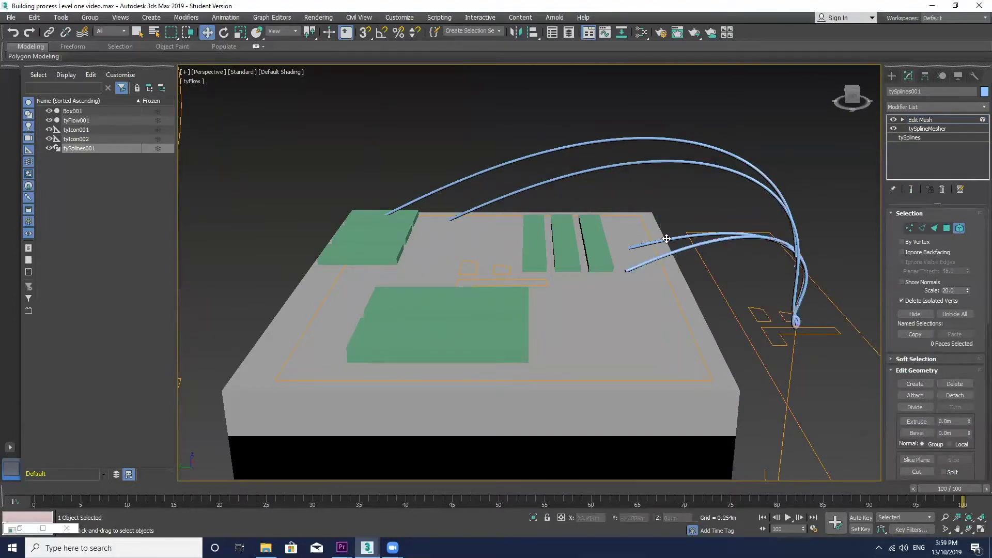
left_click(667, 239)
key("Delete")
left_click(632, 169)
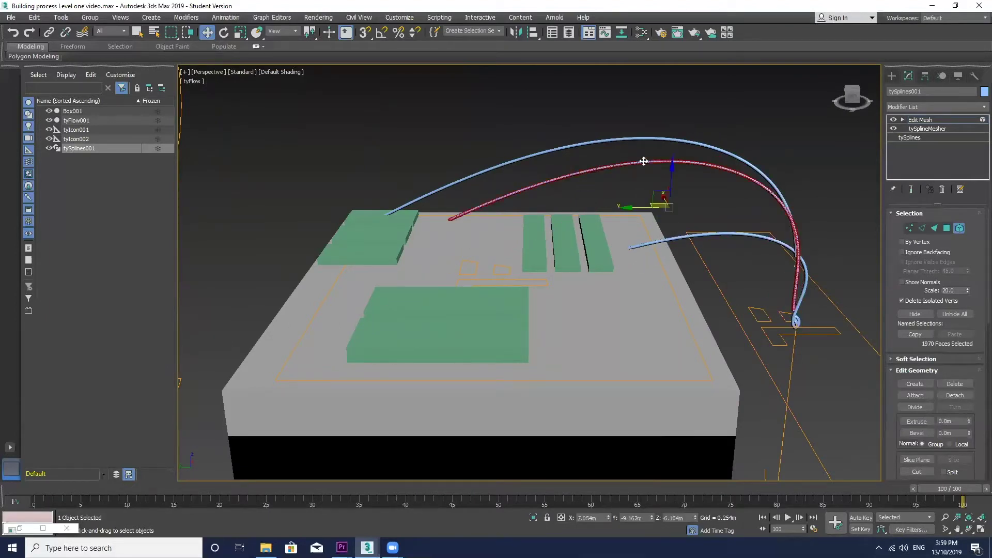
key("Delete")
Move the remaining long tube element to about X -6.26 m, Y -7.01 m, so it starts near the large front green block.
mouse_move(756, 288)
middle_mouse_down("alt")
mouse_move(733, 281)
mouse_move(752, 295)
middle_mouse_up("alt")
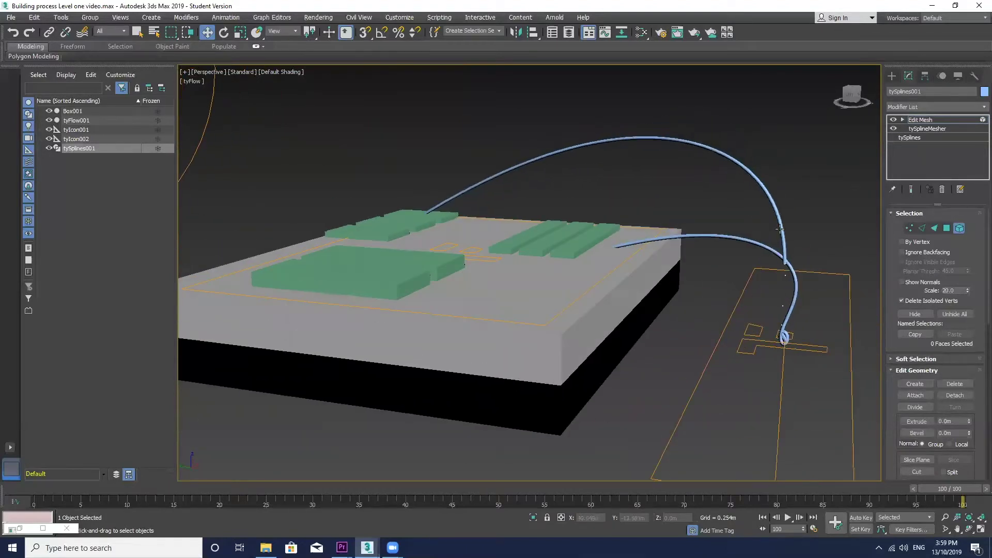
left_click(779, 229)
left_click_drag(615, 147, 554, 150)
left_click(224, 32)
key("q")
left_click(787, 232)
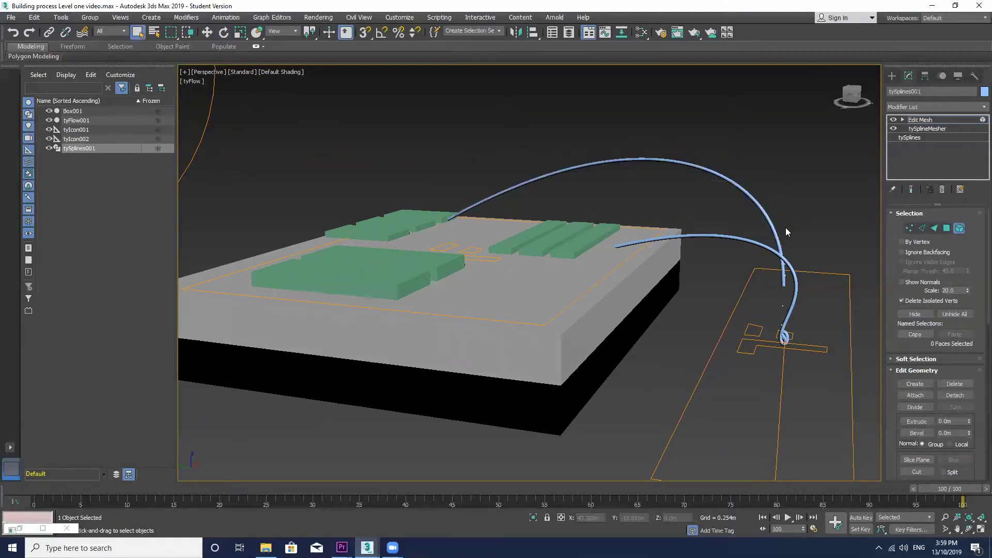
left_click_drag(744, 210, 784, 236)
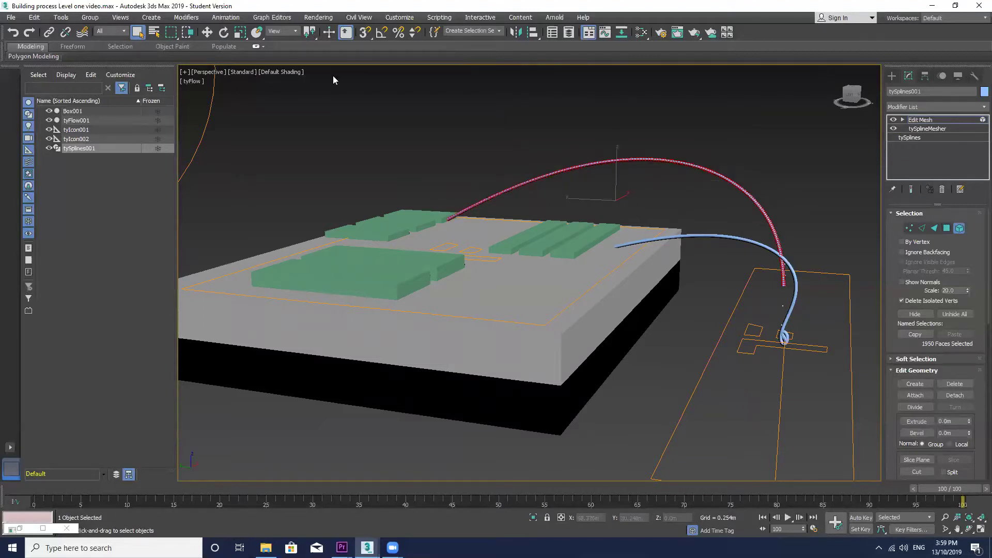
left_click(207, 32)
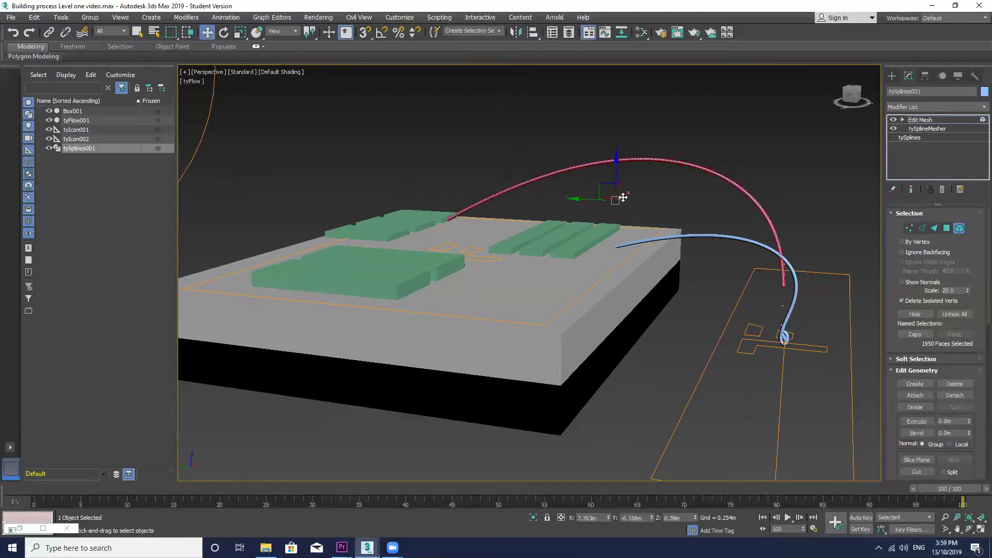
left_click_drag(619, 200, 510, 260)
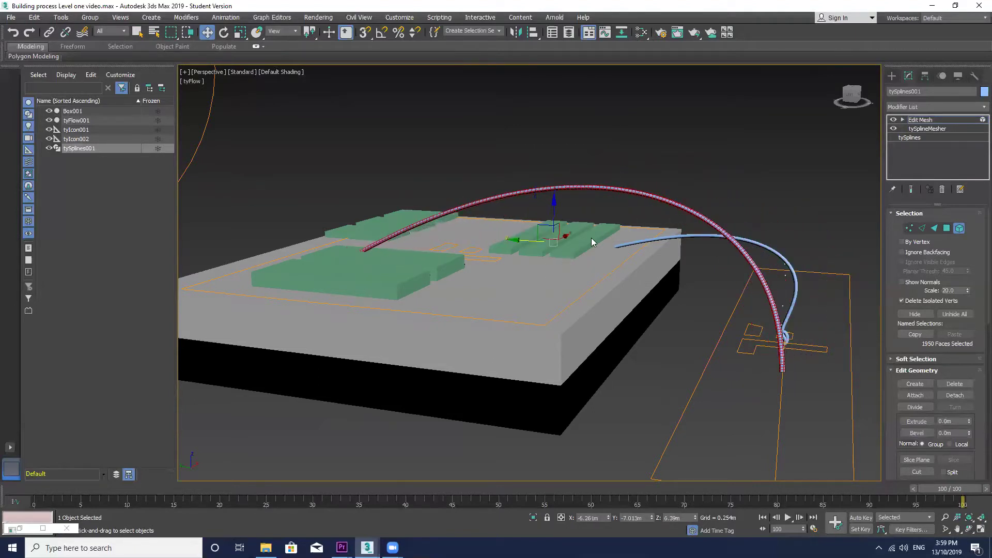
Delete the short tube element with the coiled end beside the box.
left_click(676, 236)
left_click_drag(781, 282, 823, 221)
scroll(801, 246, "up", 5)
scroll(801, 246, "up", 4)
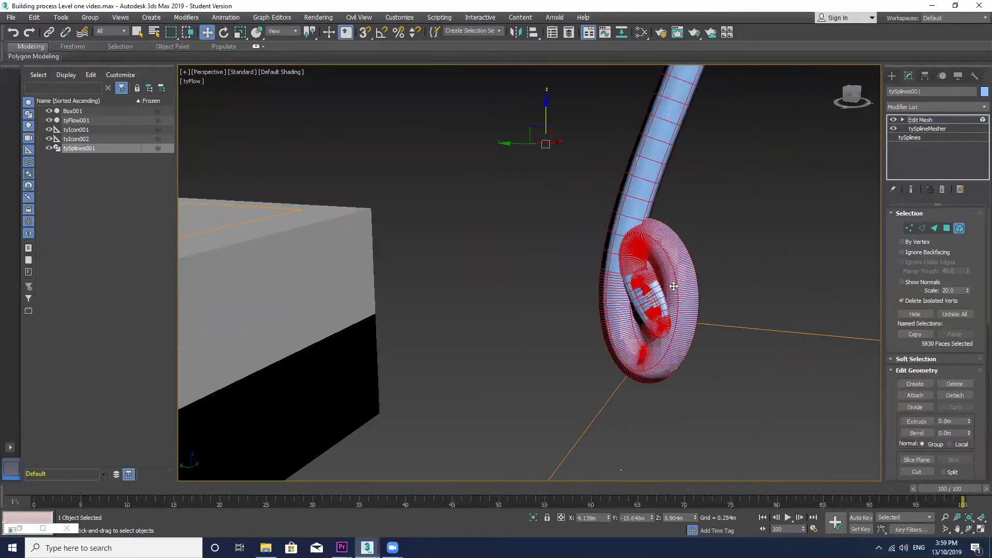
middle_click_drag(672, 288, 665, 268)
scroll(664, 268, "down", 6)
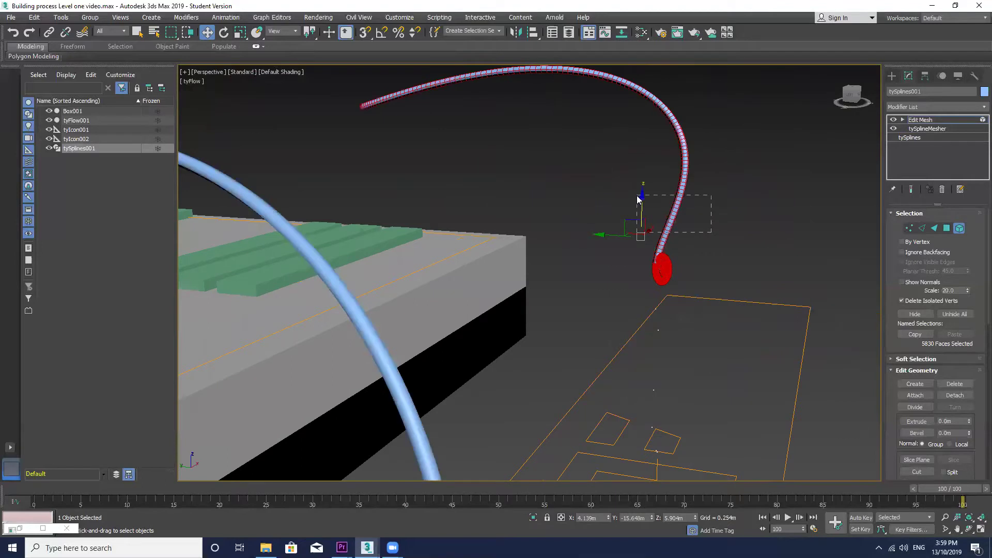
key("Delete")
Move the last arched tube element along the Y axis to about -10.92 m, away from the box.
scroll(680, 236, "down", 6)
mouse_move(662, 266)
middle_mouse_down()
mouse_move(666, 284)
mouse_move(677, 274)
middle_mouse_up()
scroll(678, 273, "up", 5)
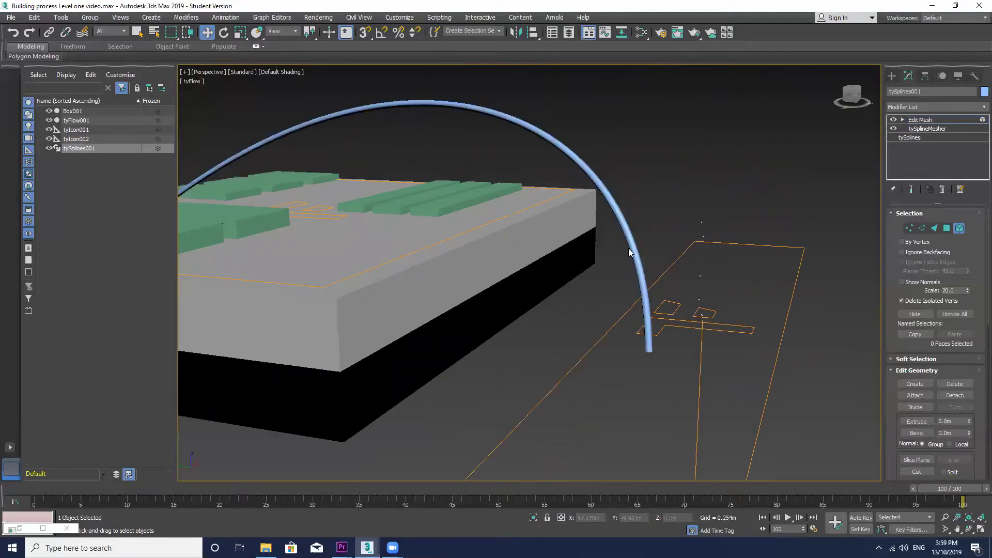
mouse_move(602, 297)
middle_mouse_down("alt")
mouse_move(565, 290)
mouse_move(603, 298)
mouse_move(613, 281)
mouse_move(596, 301)
middle_mouse_up("alt")
scroll(606, 293, "down", 5)
scroll(562, 283, "up", 5)
left_click(566, 137)
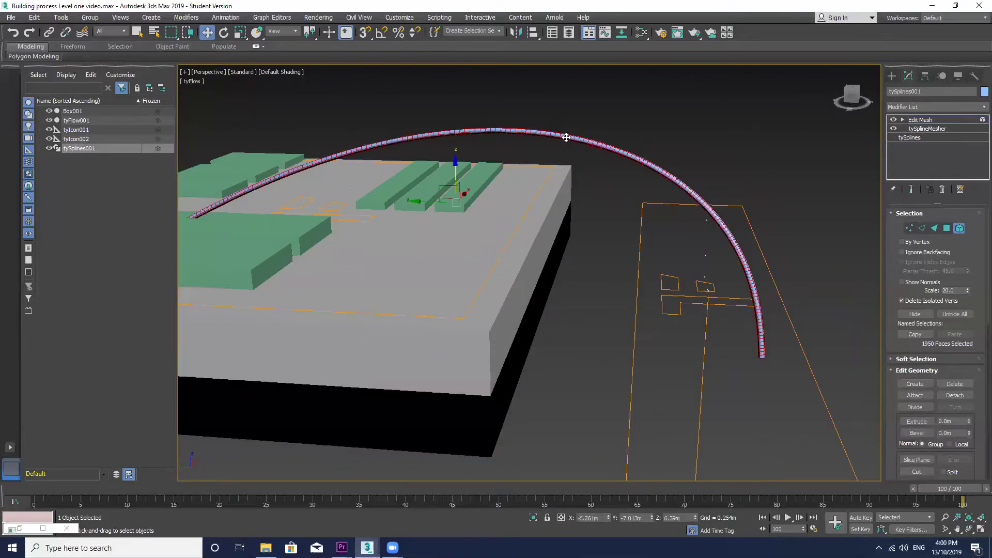
left_click_drag(429, 203, 532, 248)
mouse_move(531, 248)
middle_mouse_down("alt")
mouse_move(496, 233)
mouse_move(516, 239)
middle_mouse_up("alt")
scroll(519, 237, "down", 5)
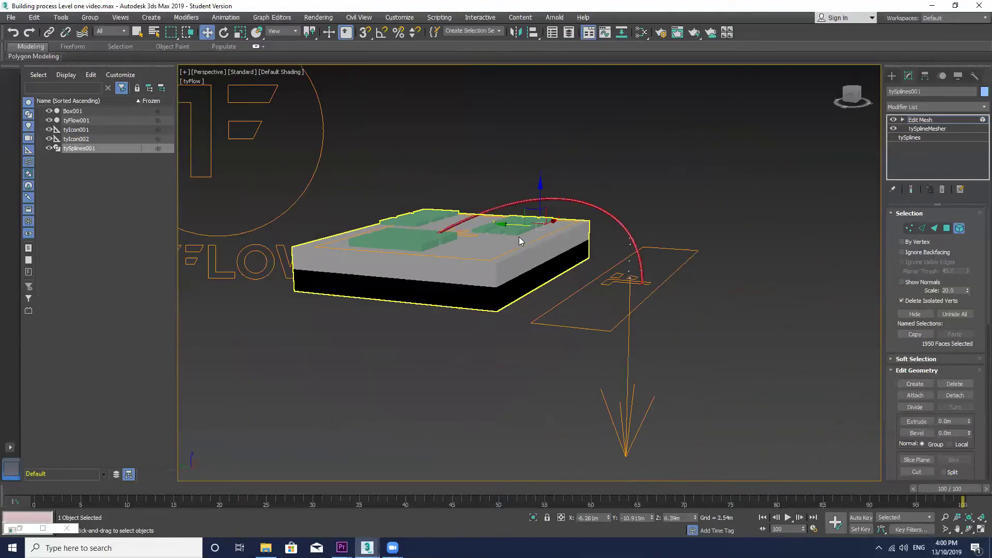